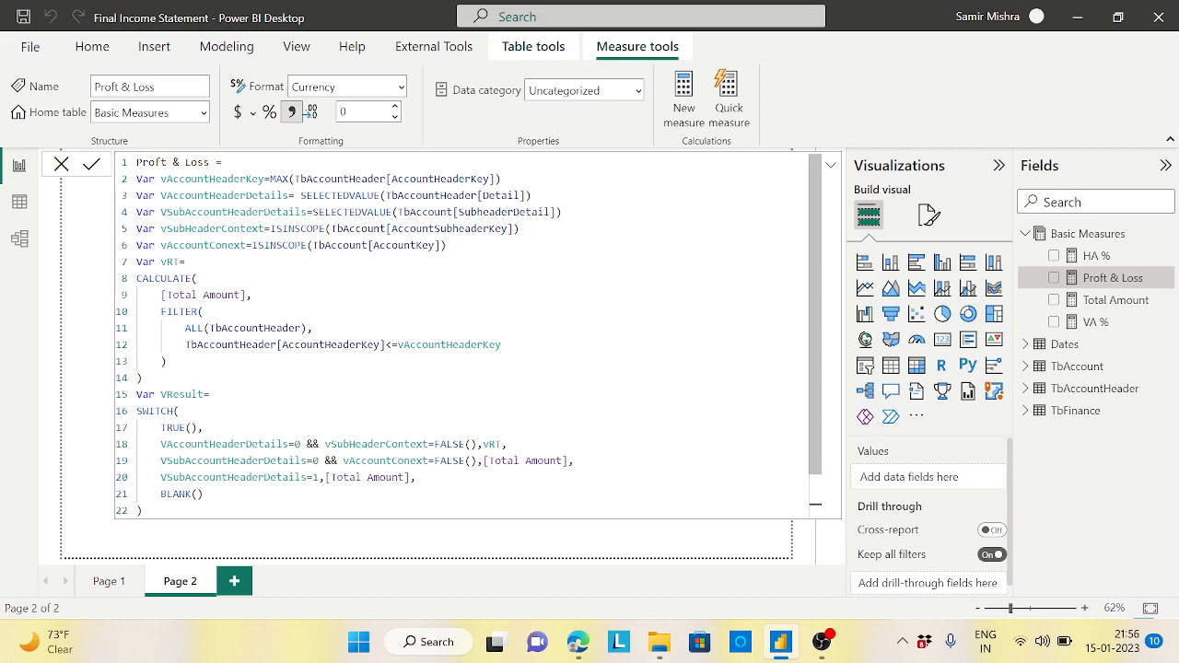
- Adjust the text size of the Proft & Loss formula in the DAX editor, enlarging it and reducing it to a readable size
scroll(460, 335, "up", 4)
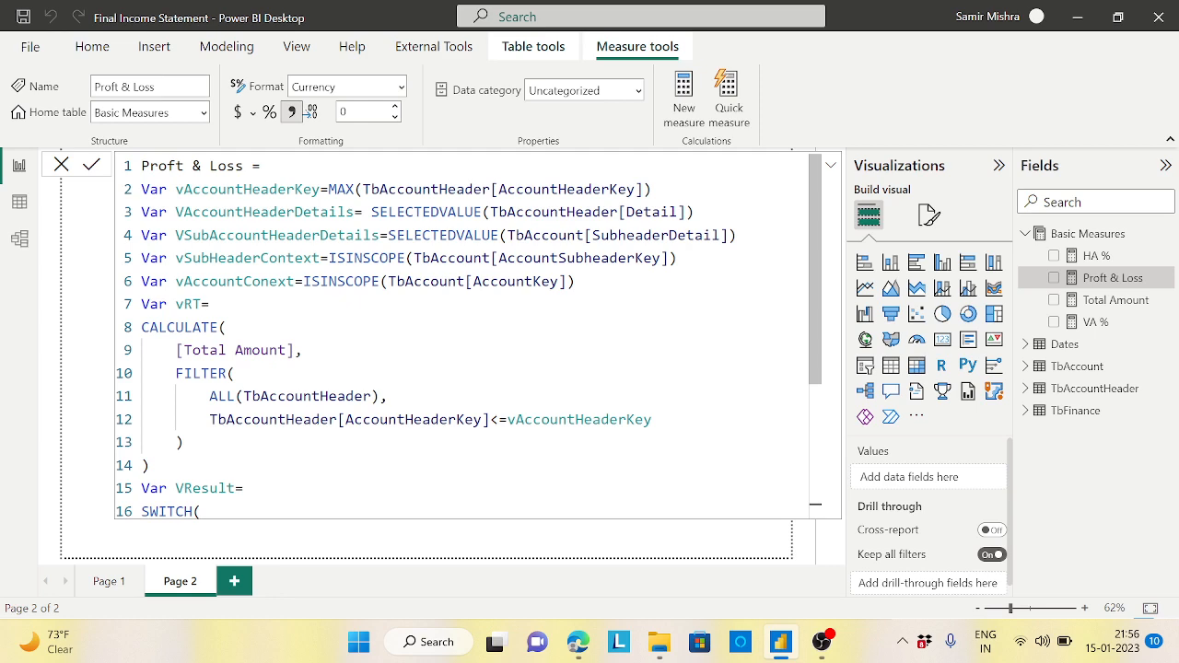
scroll(461, 335, "up", 1)
scroll(461, 335, "up", 2)
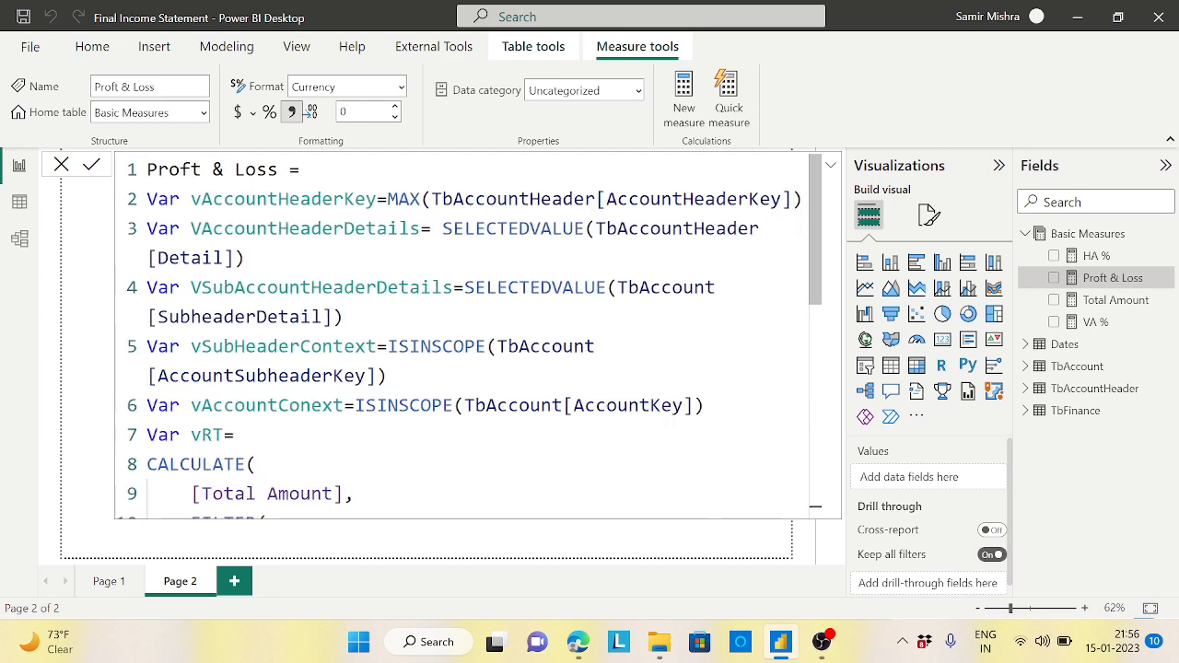
scroll(461, 336, "down", 7)
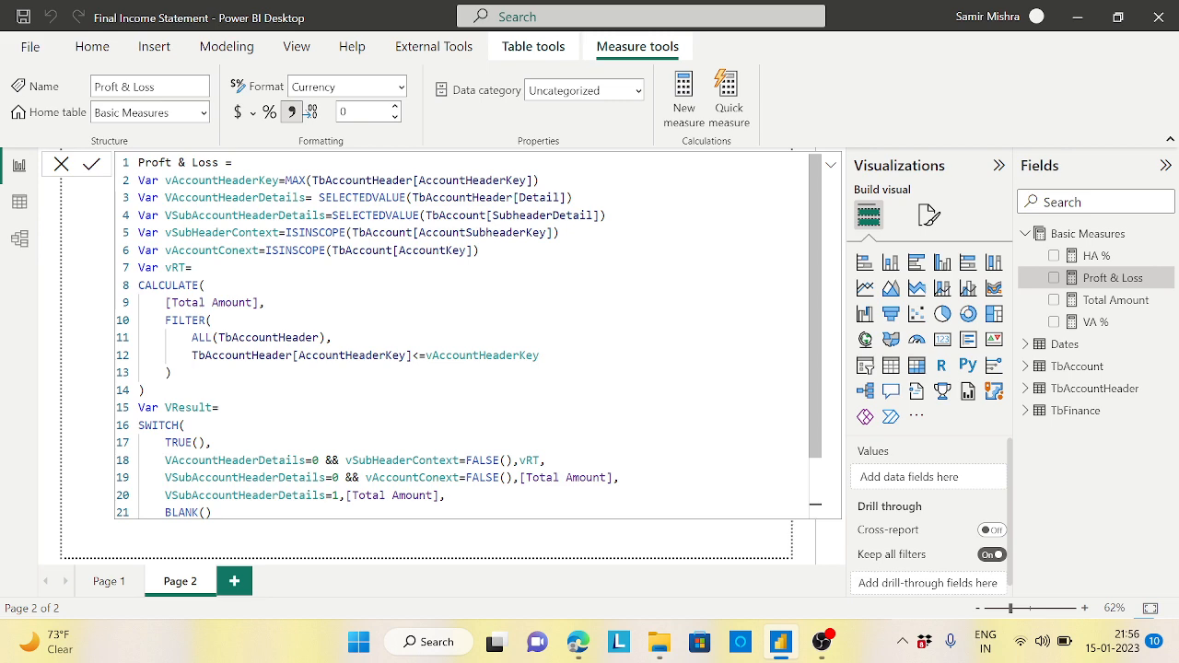
scroll(475, 335, "up", 7)
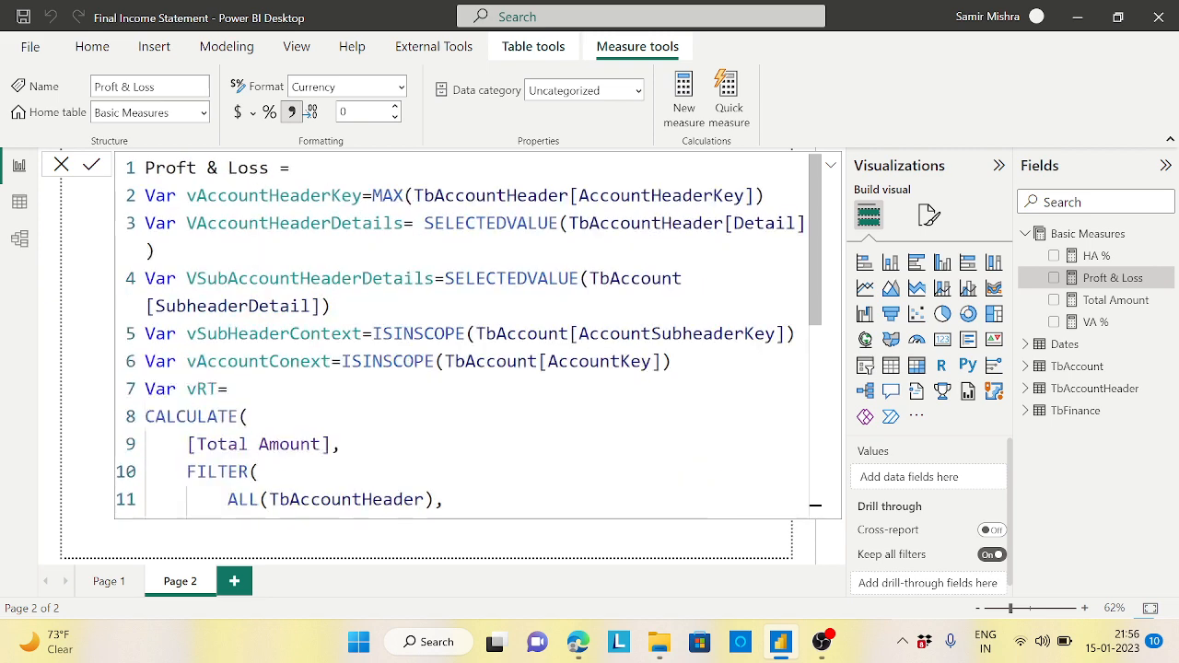
scroll(475, 335, "down", 4)
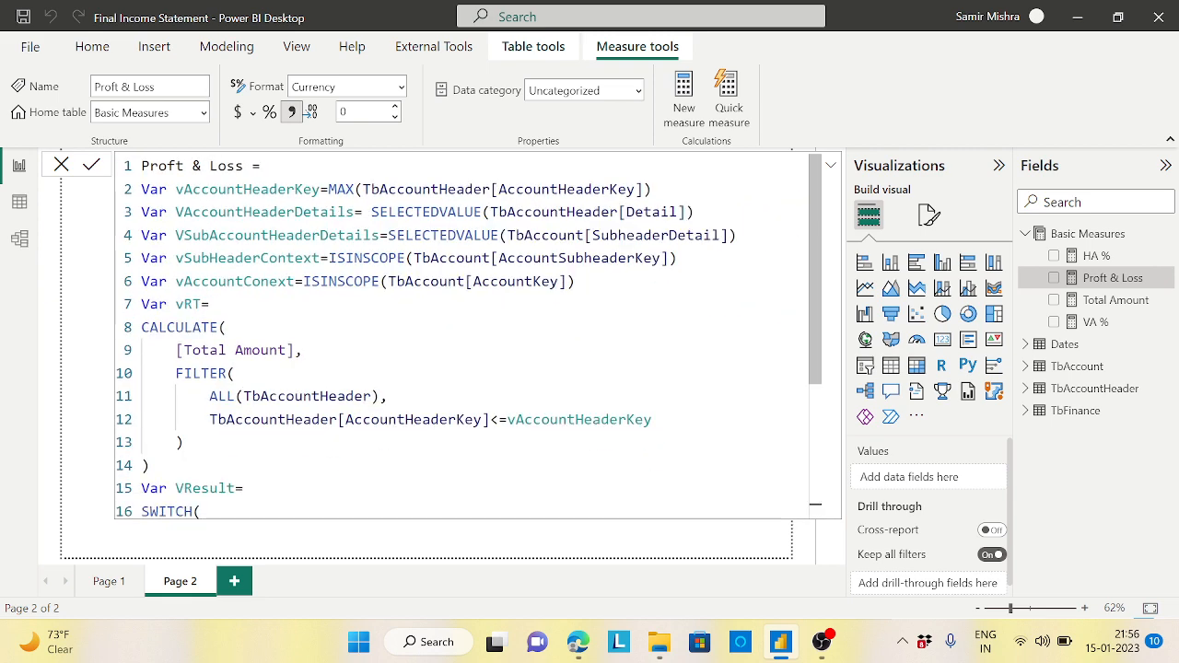
scroll(475, 335, "down", 3)
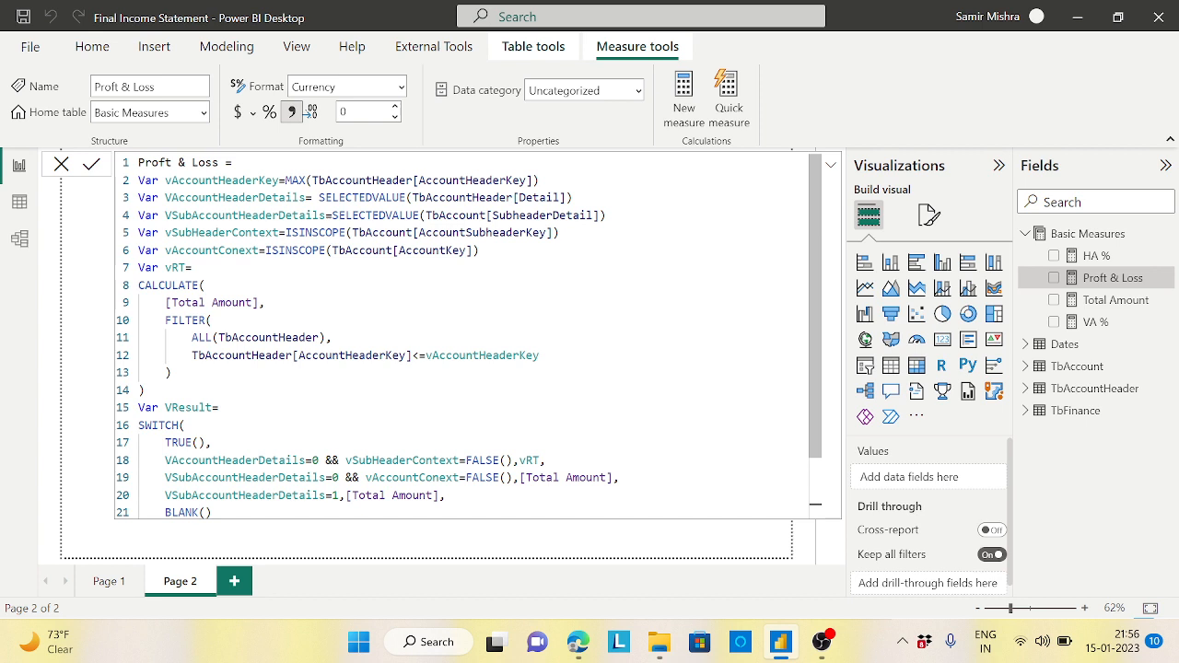
- Comment out the two FILTER argument lines, 11 and 12, of the formula and uncomment them again
left_click(268, 337)
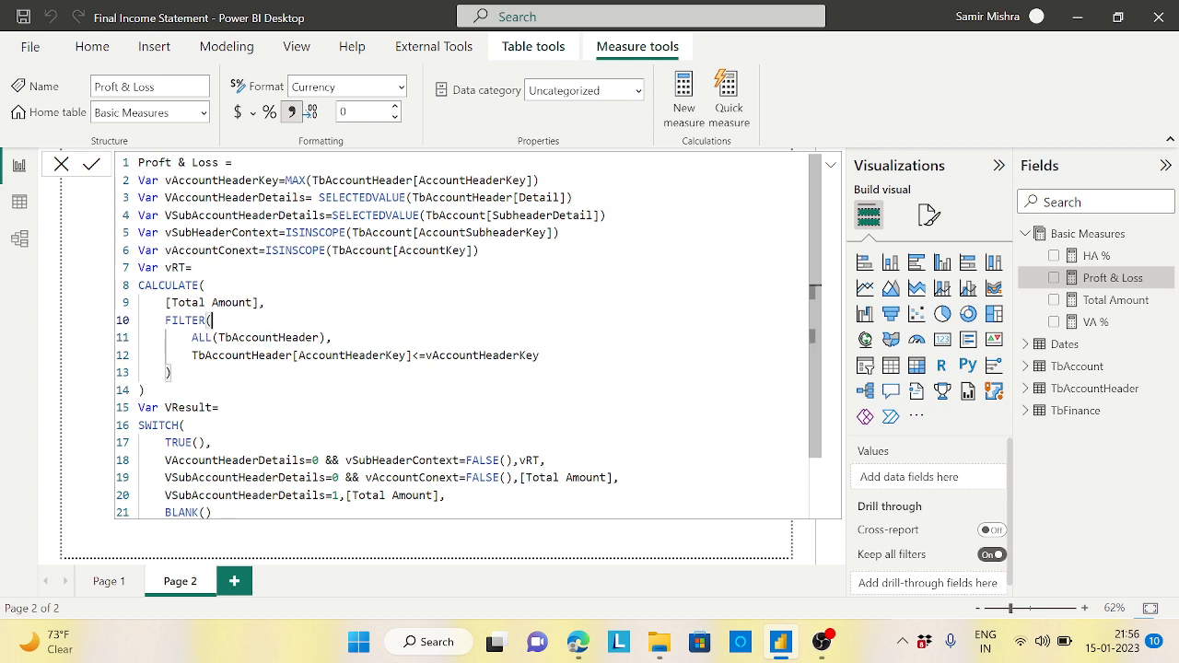
left_click_drag(192, 337, 540, 355)
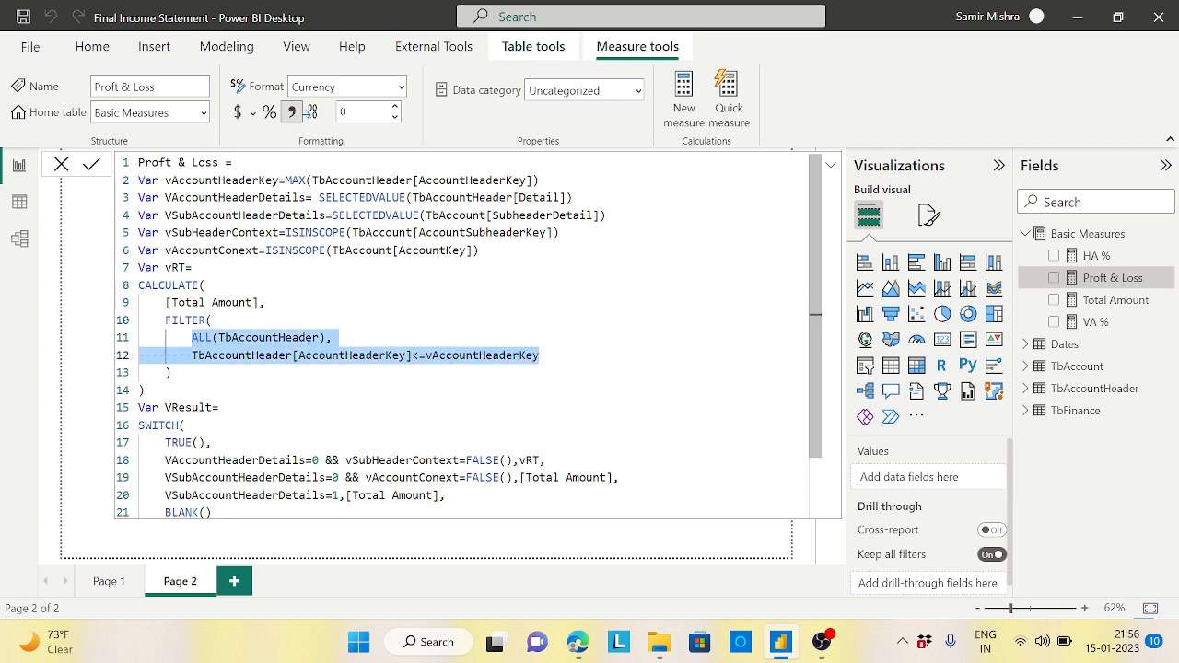
left_click(332, 337)
left_click_drag(272, 337, 540, 355)
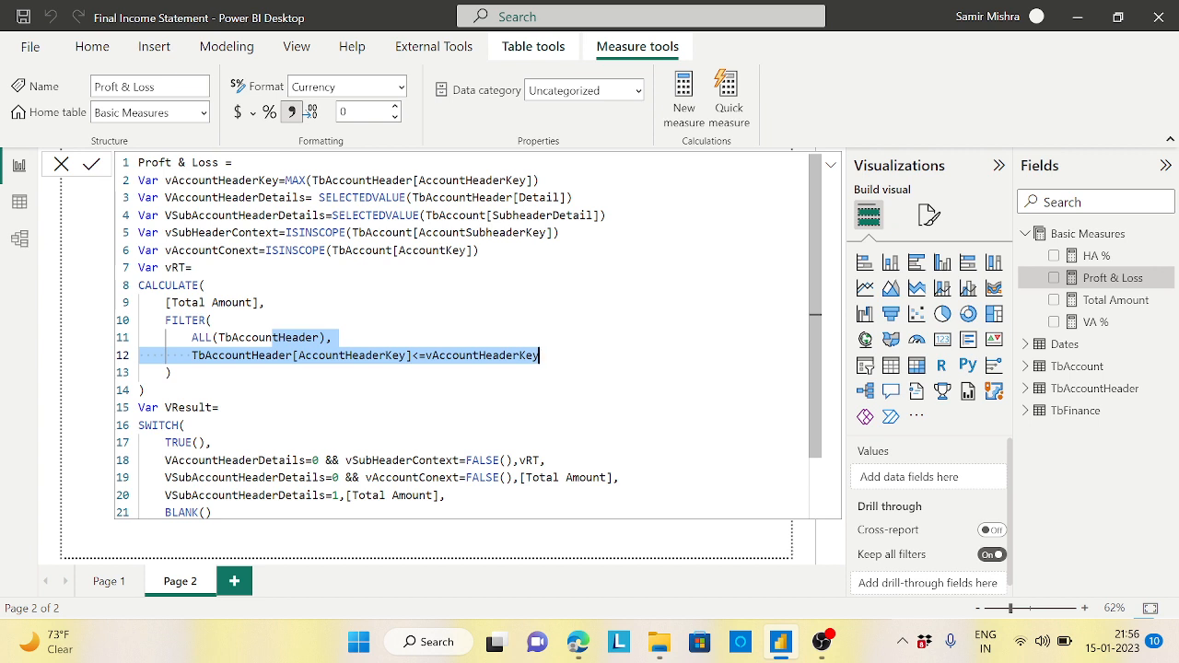
key("ctrl+slash")
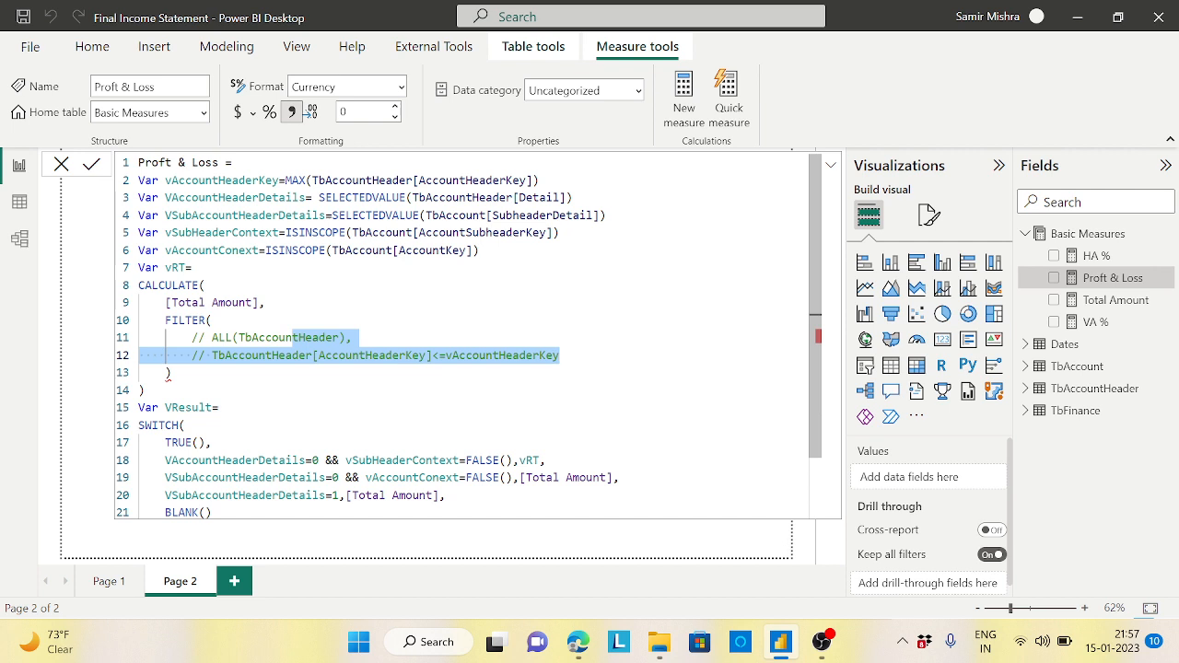
key("ctrl+slash")
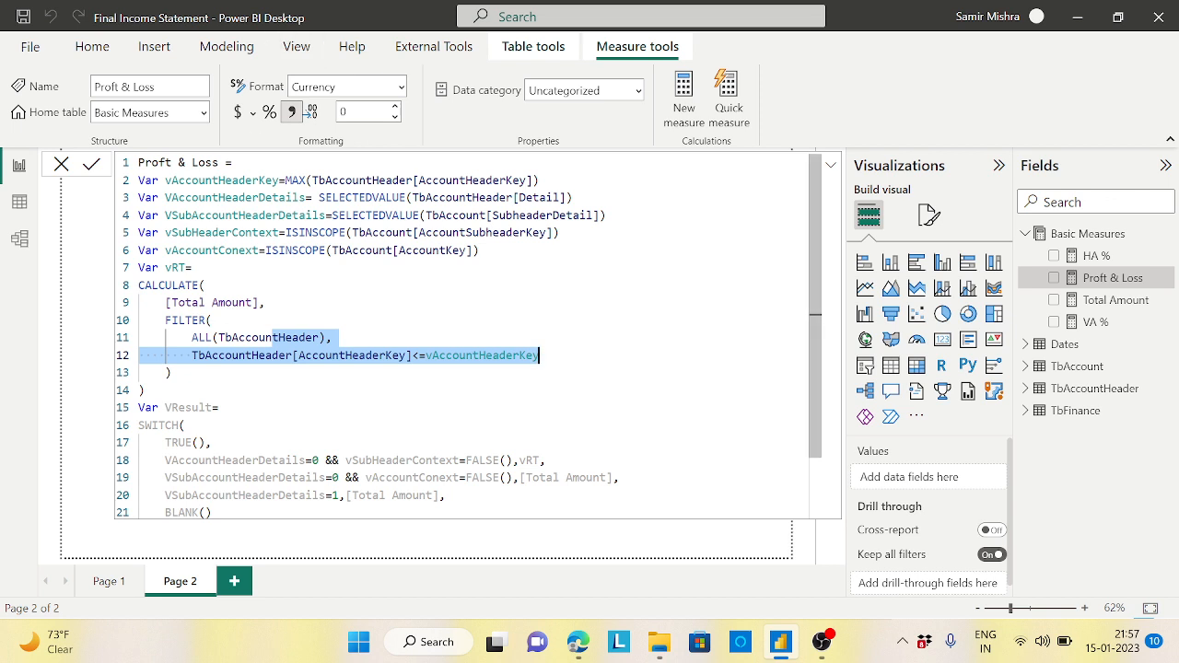
- Insert a blank line below ALL(TbAccountHeader), try indenting it, and remove it again
key("Up")
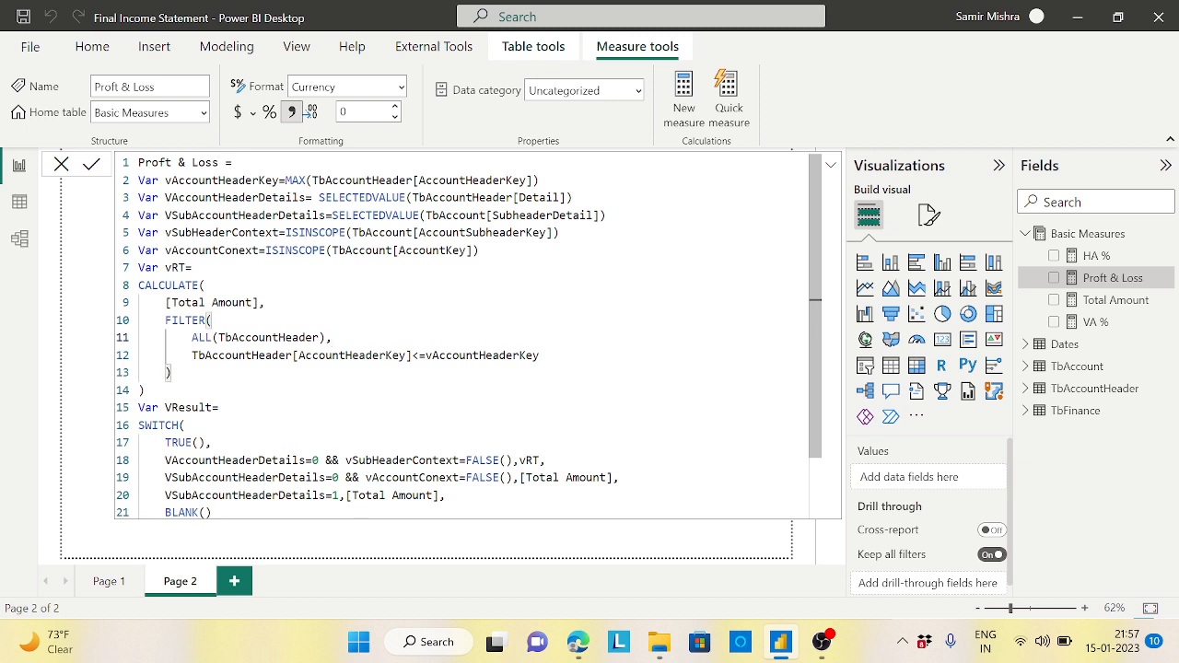
key("Return")
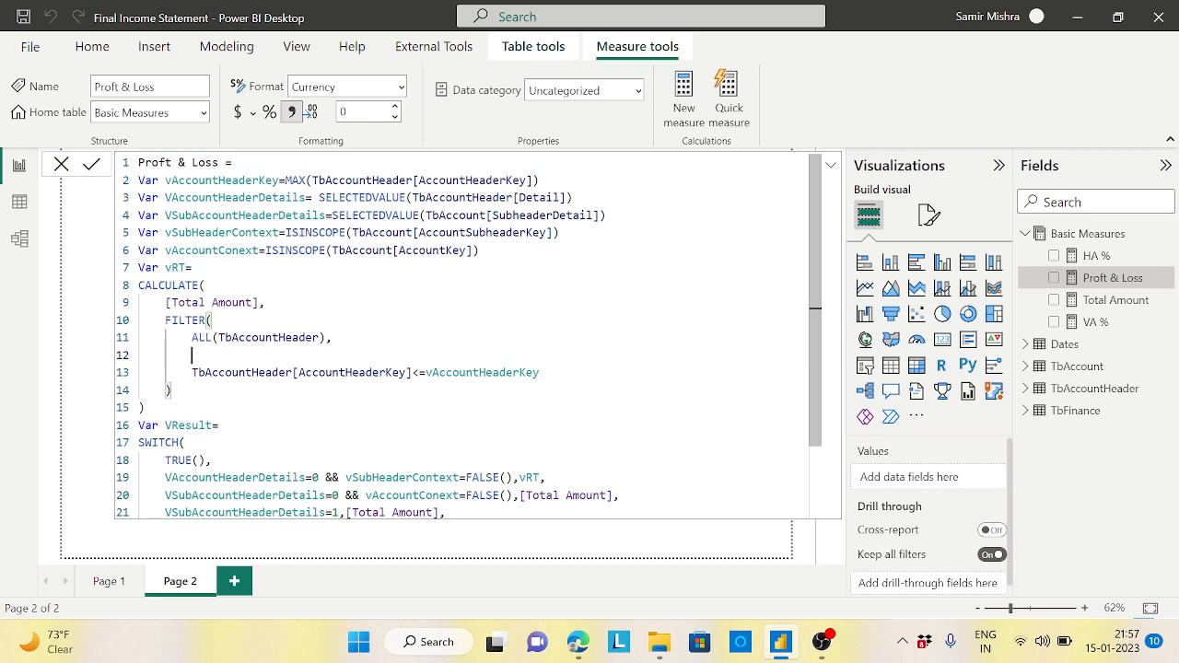
key("Tab")
key("Tab")
key("Tab")
key("BackSpace")
key("BackSpace")
key("BackSpace")
key("BackSpace")
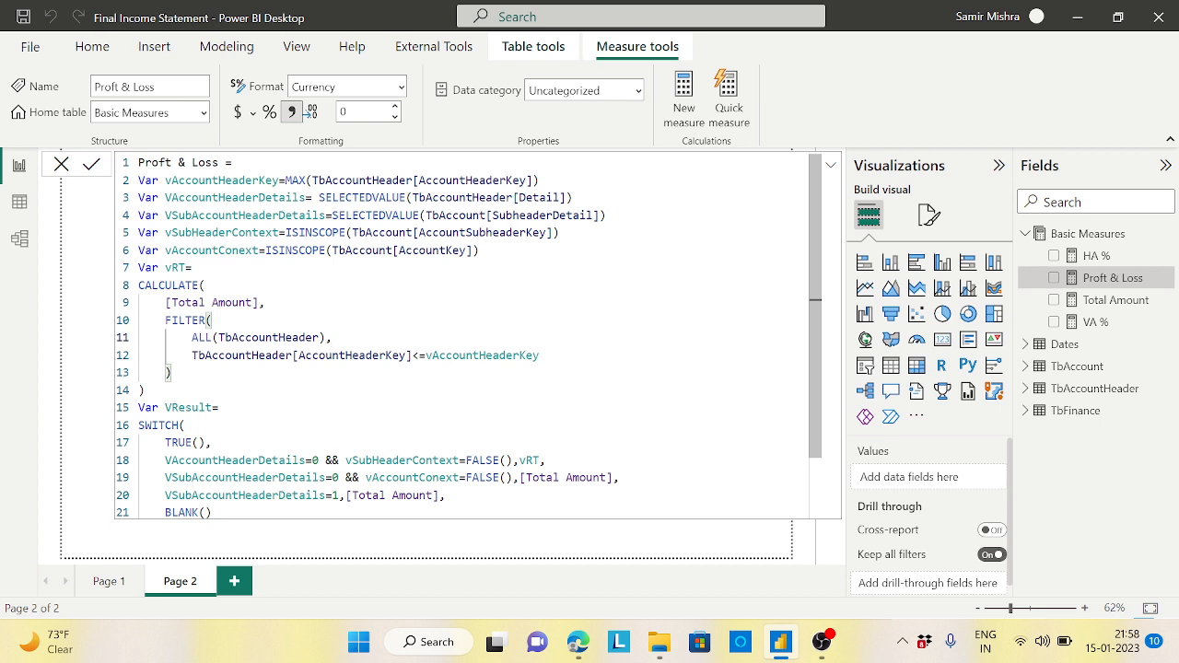
- Move the line TbAccountHeader[AccountHeaderKey]<=vAccountHeaderKey out of FILTER down into SWITCH, just above the VSubAccountHeaderDetails=1 line
left_click(192, 356)
left_click_drag(191, 356, 173, 374)
left_click(173, 373)
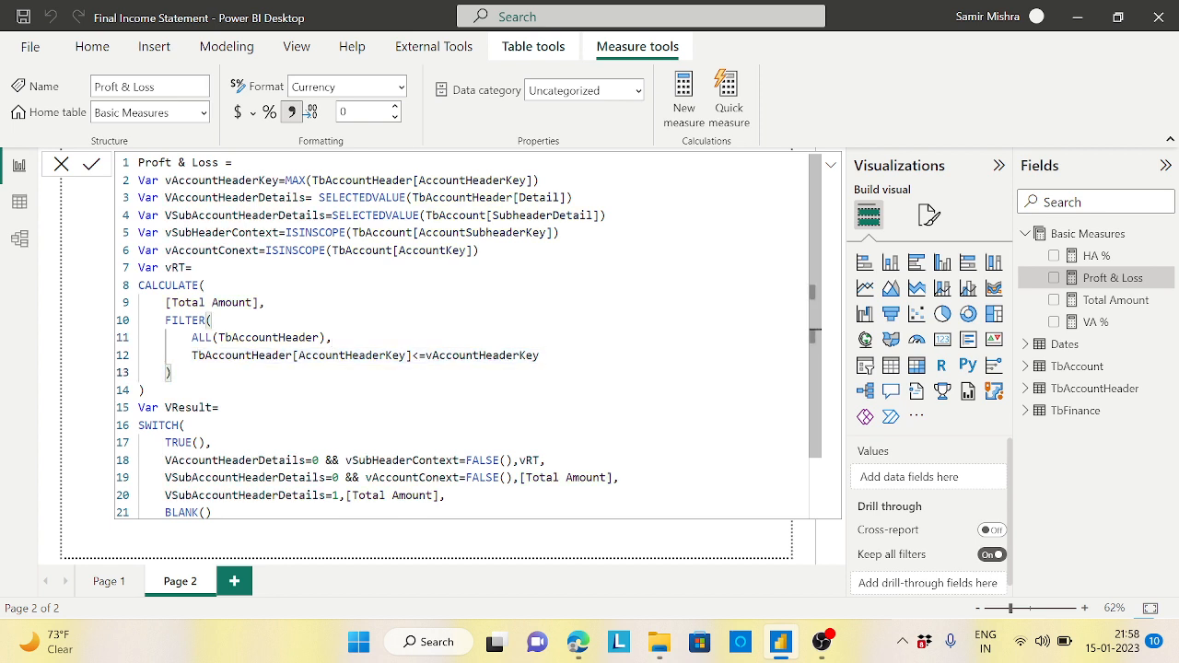
left_click_drag(193, 356, 540, 356)
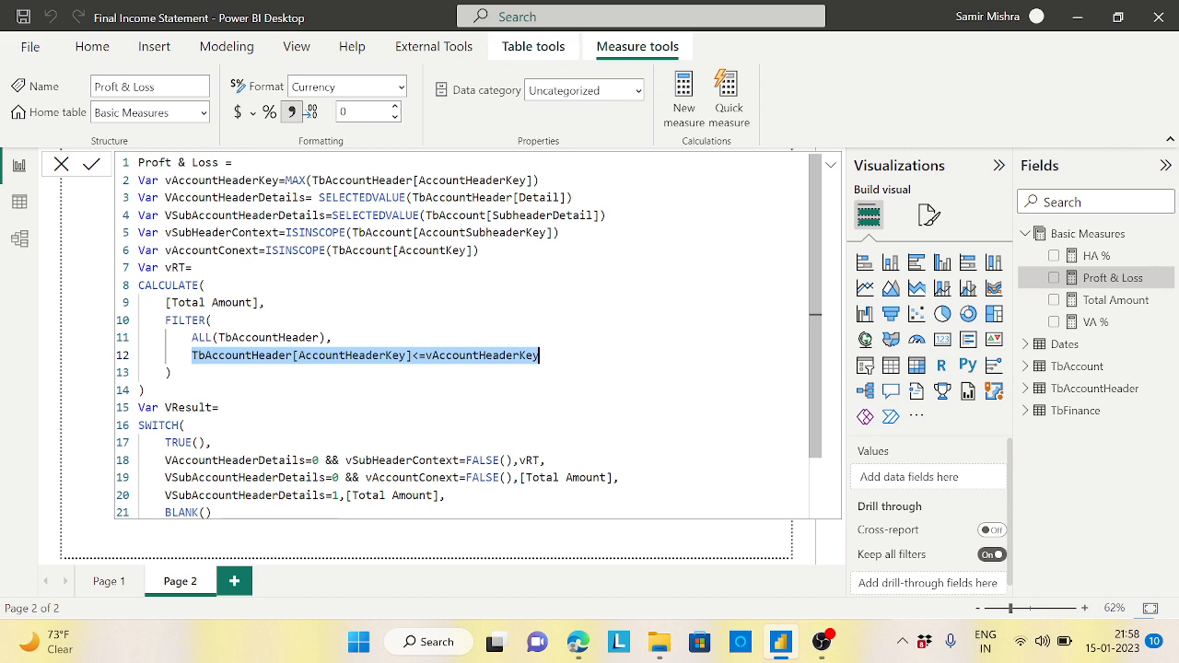
key("alt+Down")
key("alt+Down")
key("alt+Down")
key("alt+Down")
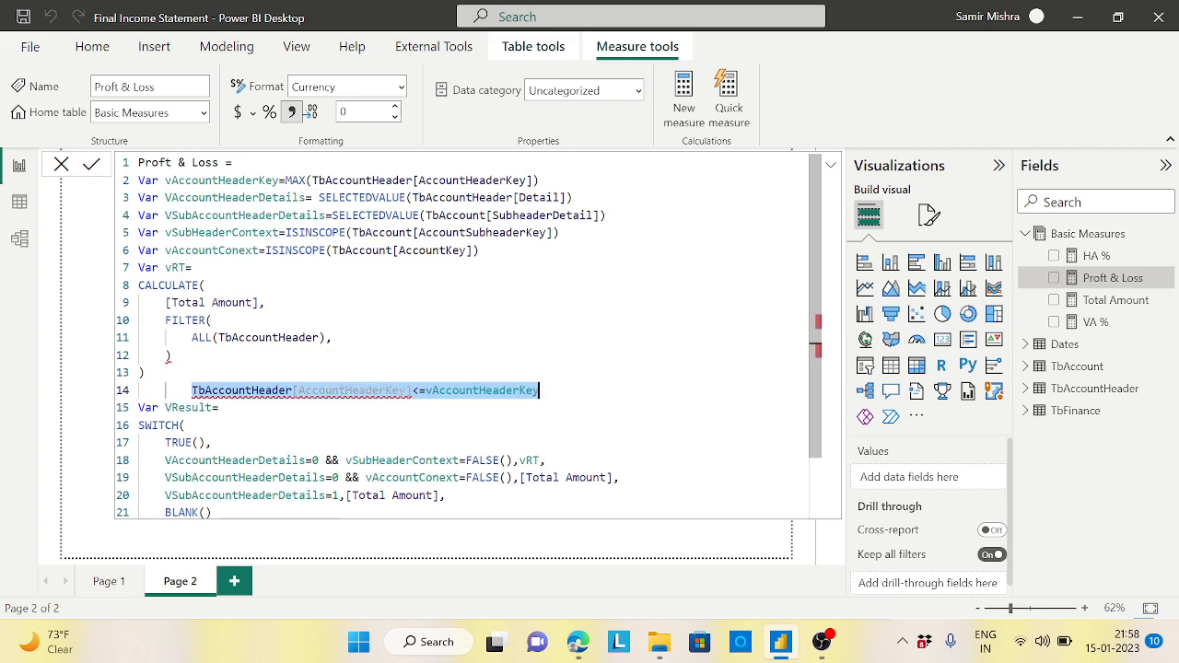
key("alt+Down")
key("alt+Down")
key("alt+Down")
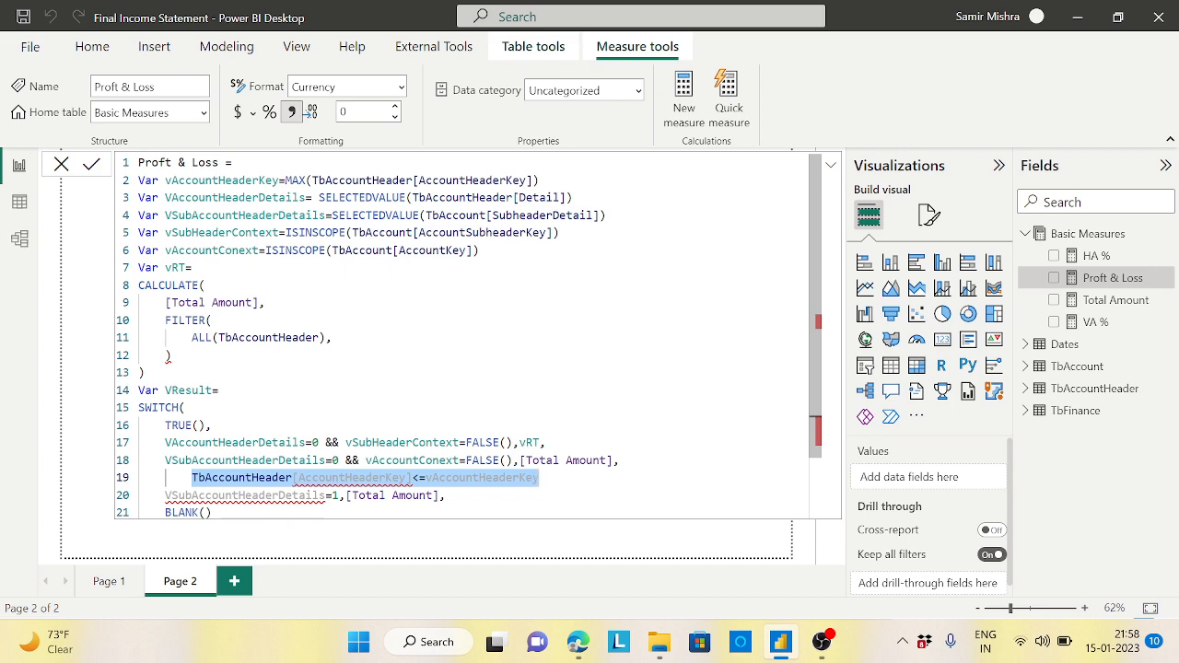
- Move the TbAccountHeader[AccountHeaderKey]<=vAccountHeaderKey line back up into FILTER, directly below ALL(TbAccountHeader)
key("alt+Up")
key("alt+Up")
key("alt+Up")
key("alt+Up")
key("alt+Up")
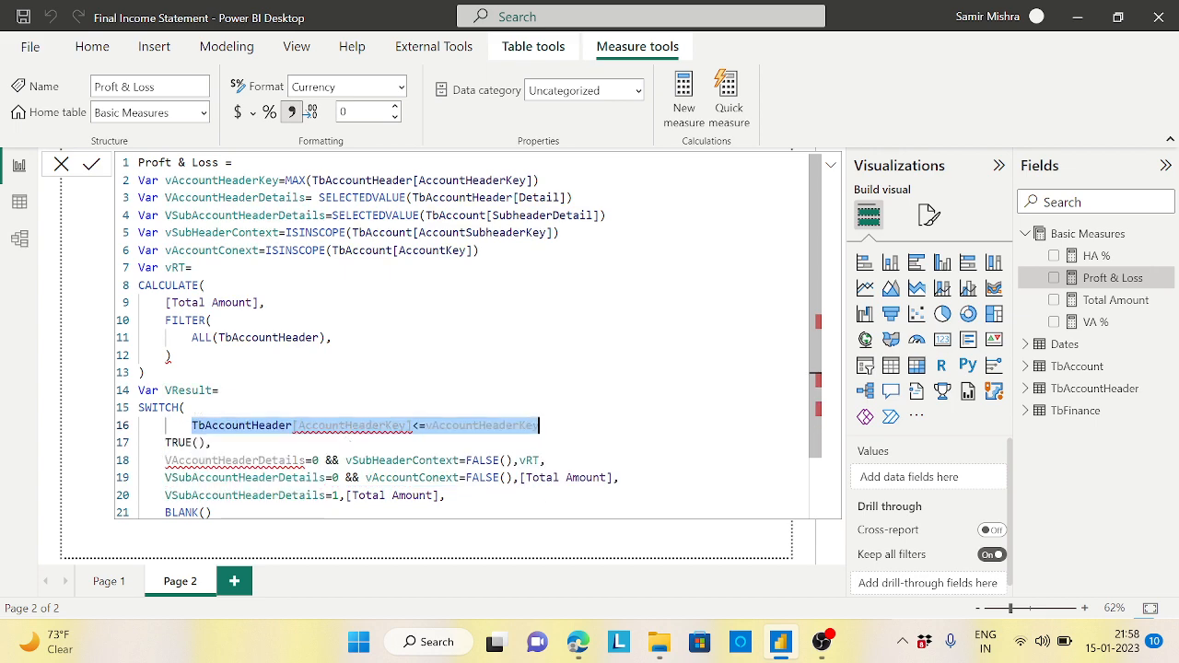
key("alt+Up")
key("alt+Up")
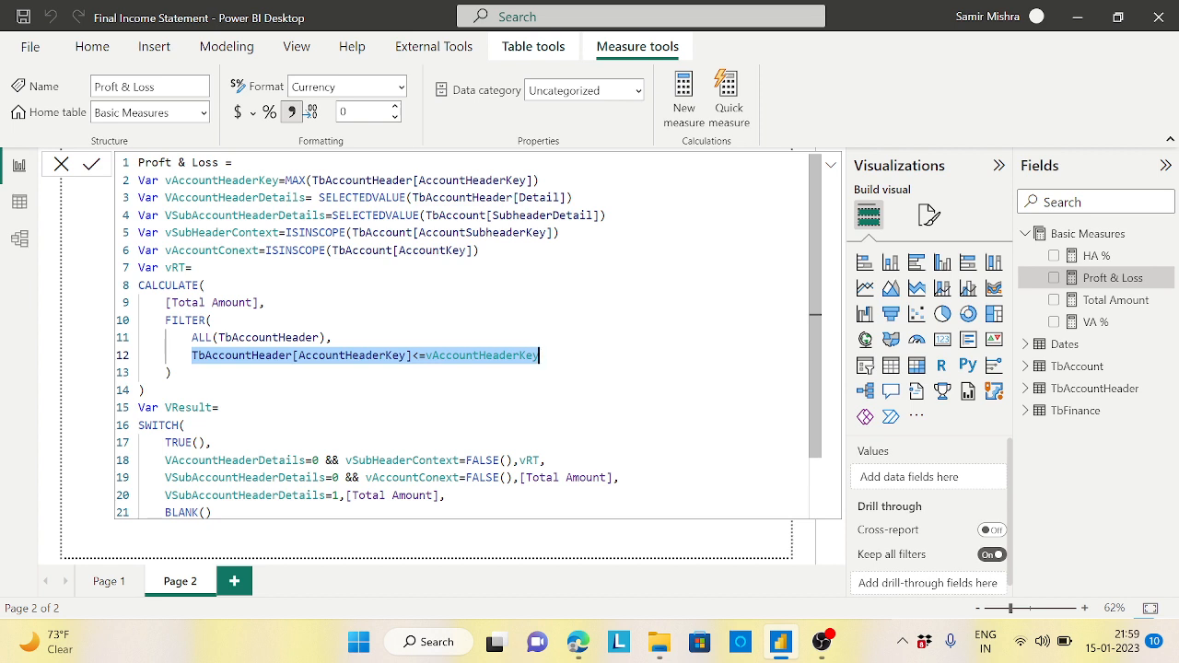
- Duplicate the FILTER condition line and move the copy down into SWITCH, below the VAccountHeaderDetails=0 line
key("shift+alt+Down")
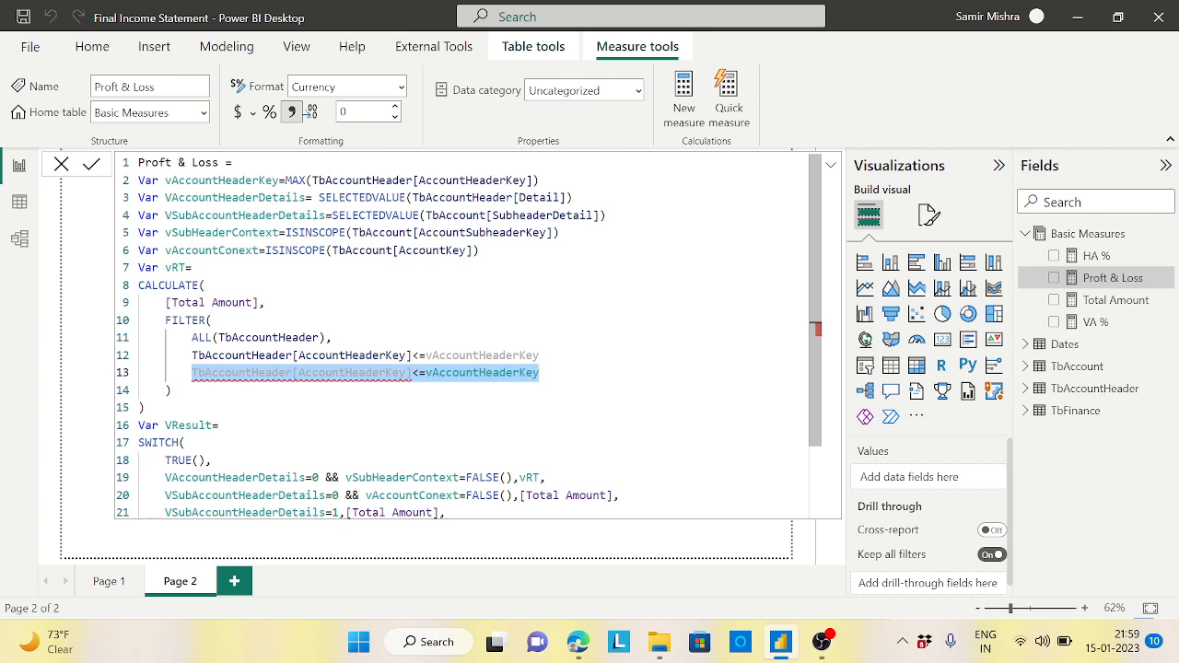
key("alt+Down")
key("alt+Down")
key("alt+Down")
key("alt+Down")
key("alt+Down")
key("alt+Down")
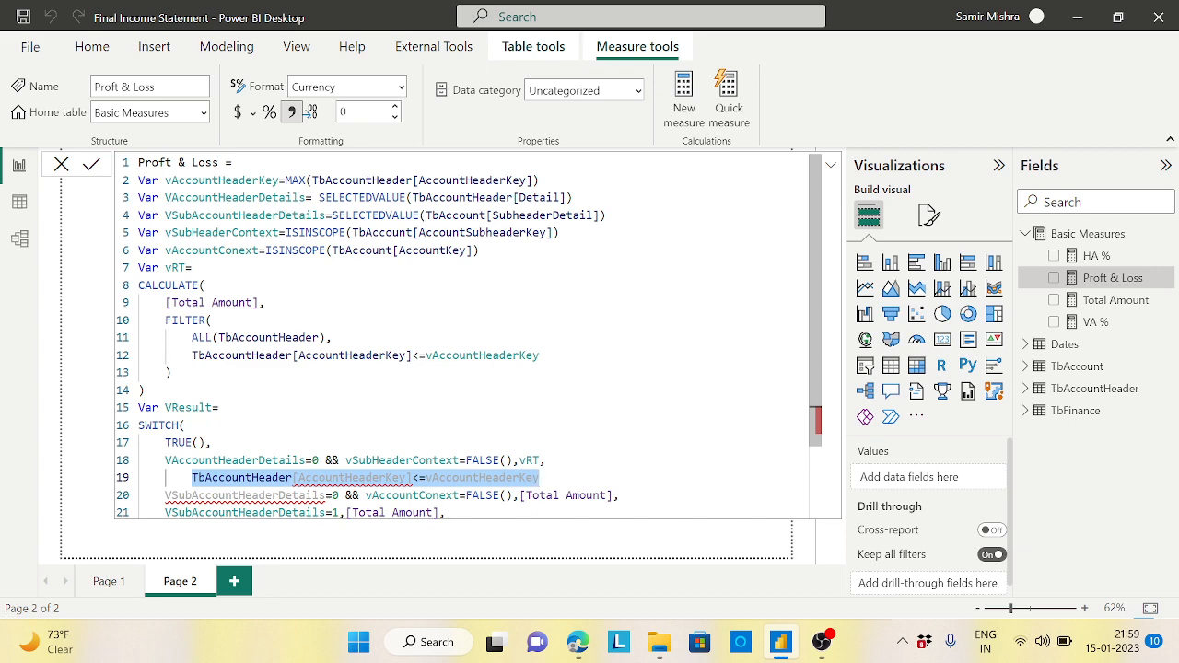
- Move the duplicated condition line back up below the original in FILTER and delete it
key("alt+Up")
key("alt+Up")
key("alt+Up")
key("alt+Up")
key("alt+Up")
key("alt+Up")
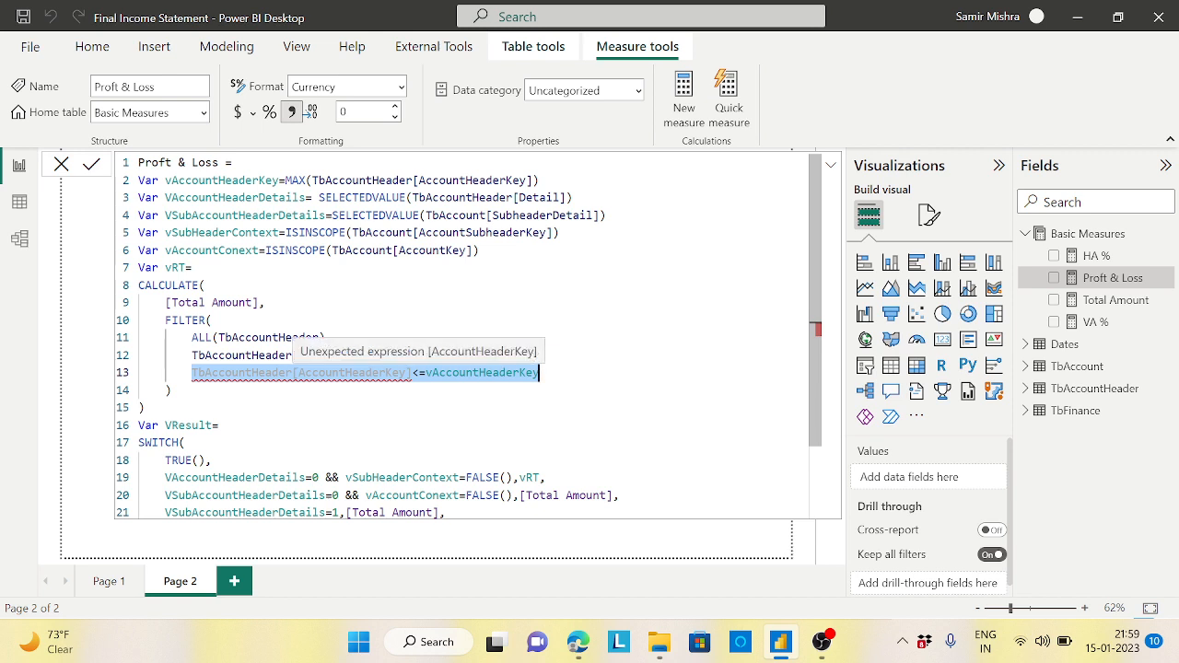
left_click(352, 373)
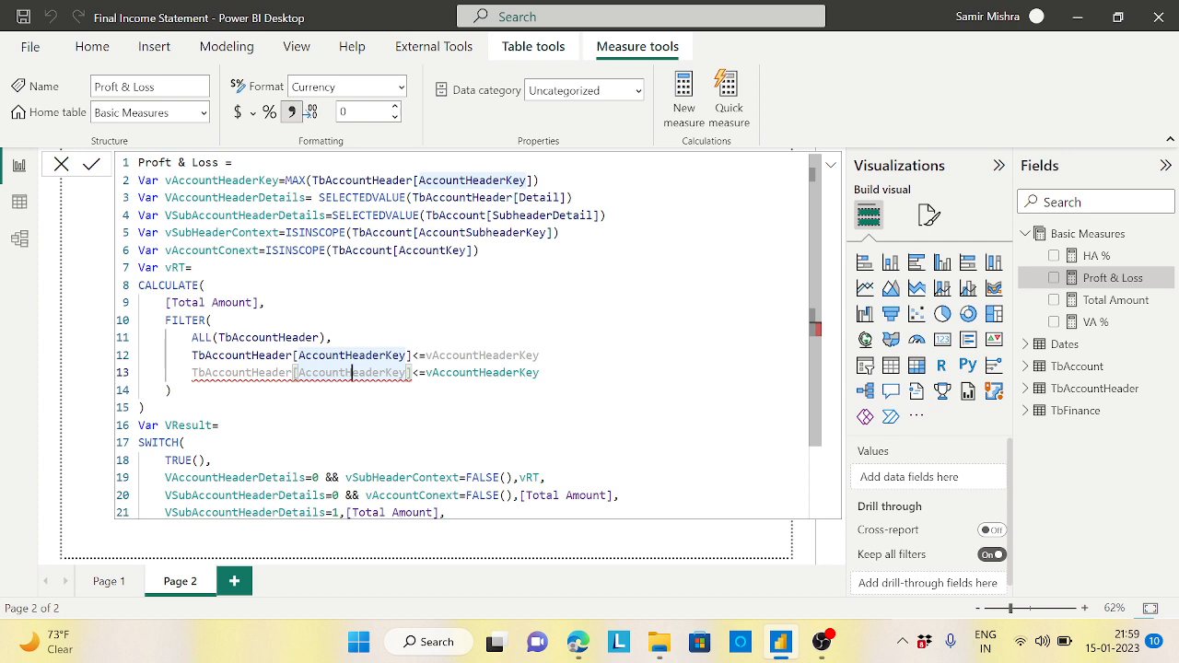
key("ctrl+shift+k")
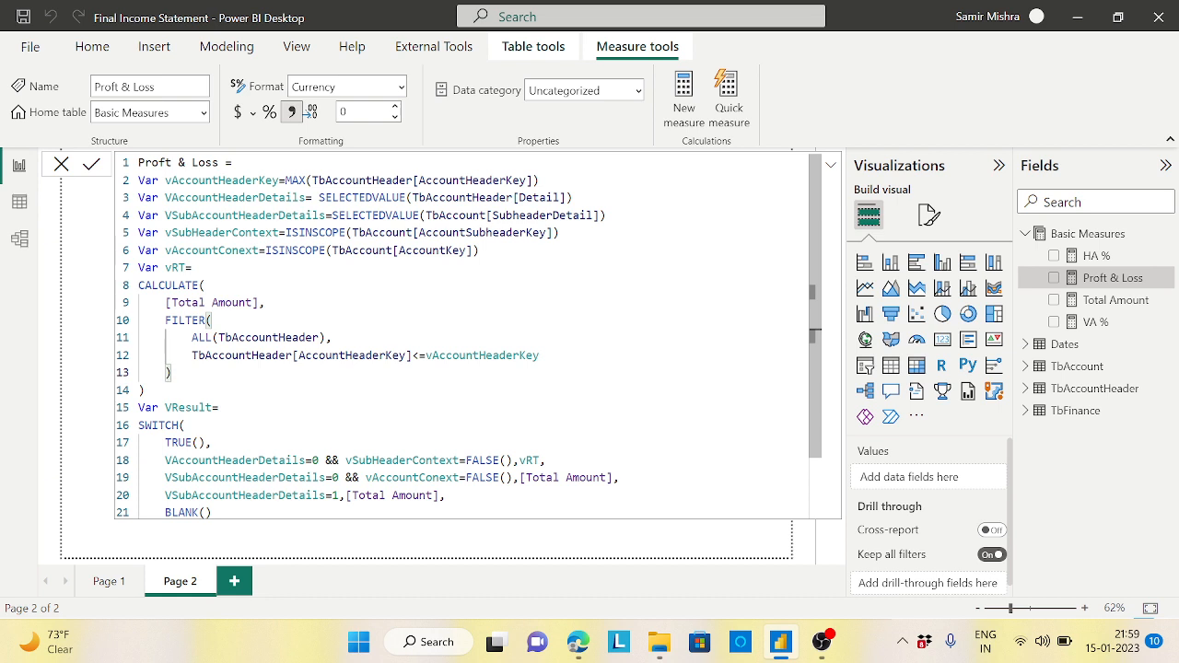
- Replace every occurrence of "Account" in the formula with "Acnt" at once
left_click_drag(171, 180, 219, 197)
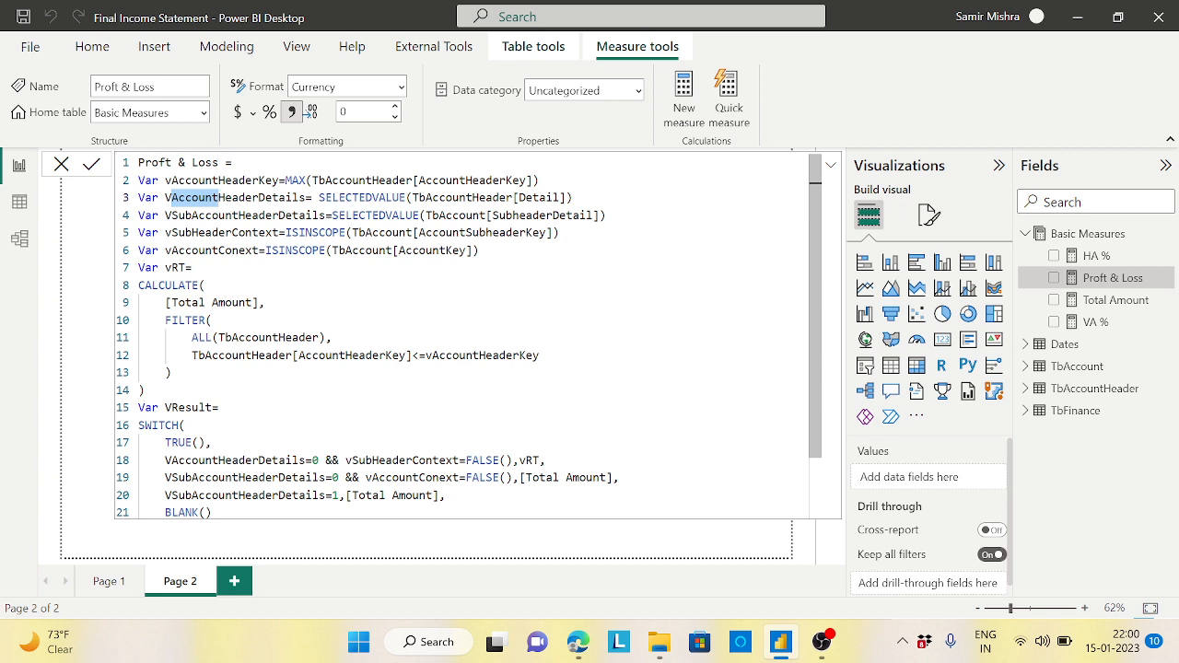
left_click_drag(172, 181, 218, 181)
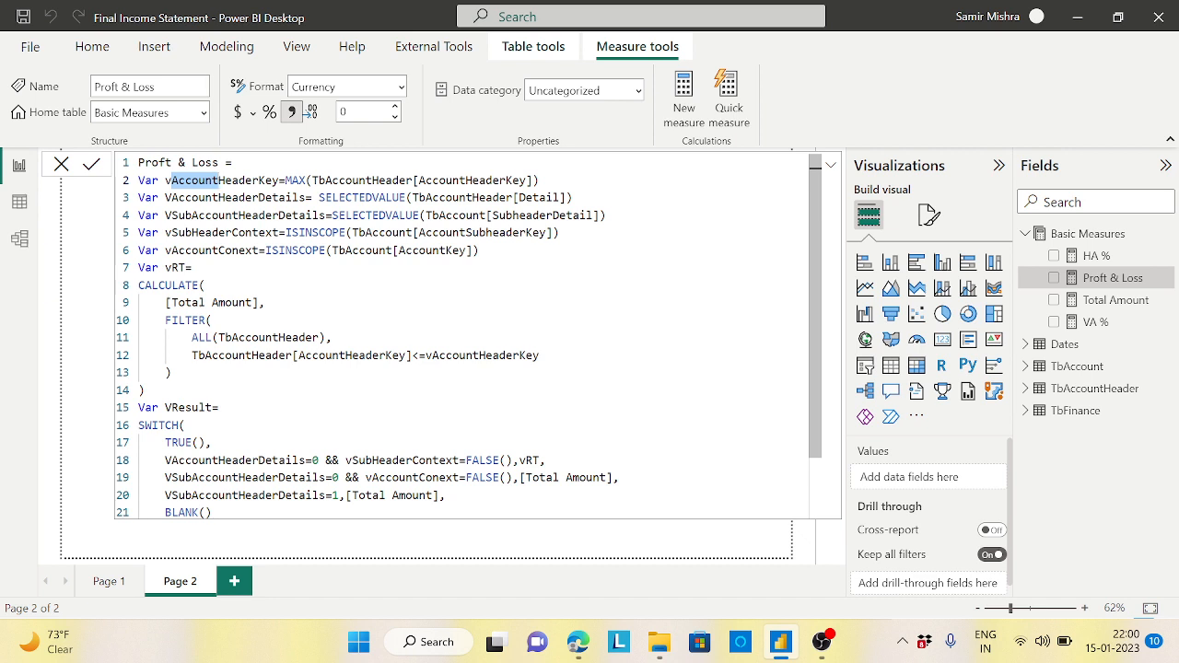
left_click(292, 251)
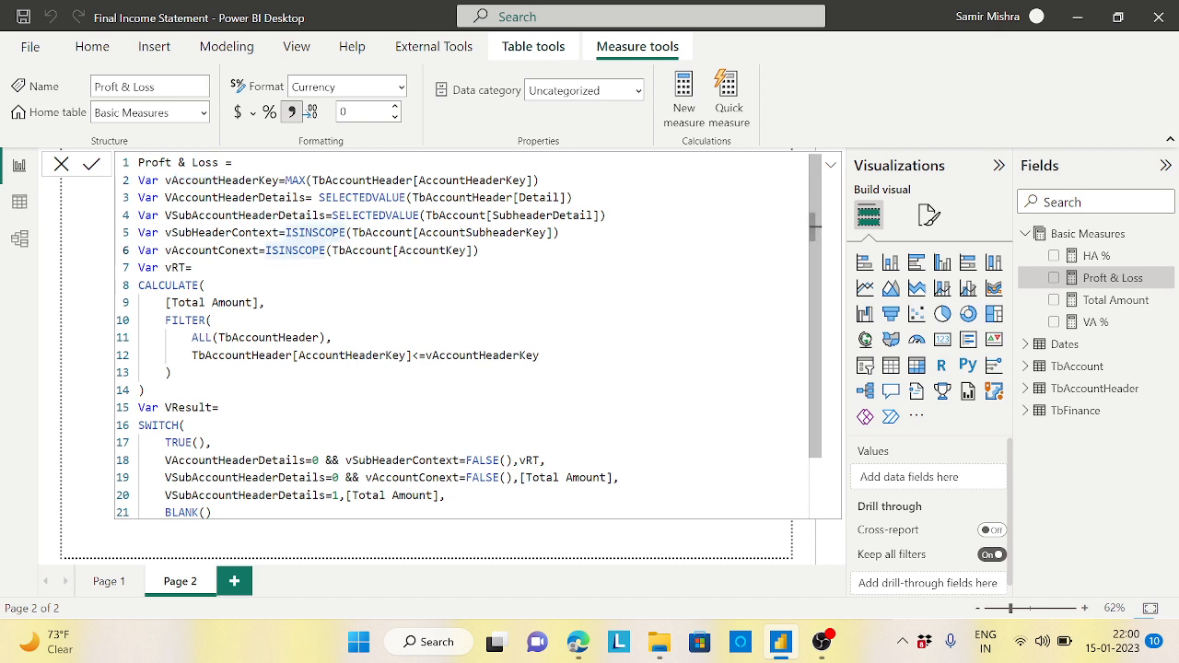
left_click_drag(170, 181, 219, 180)
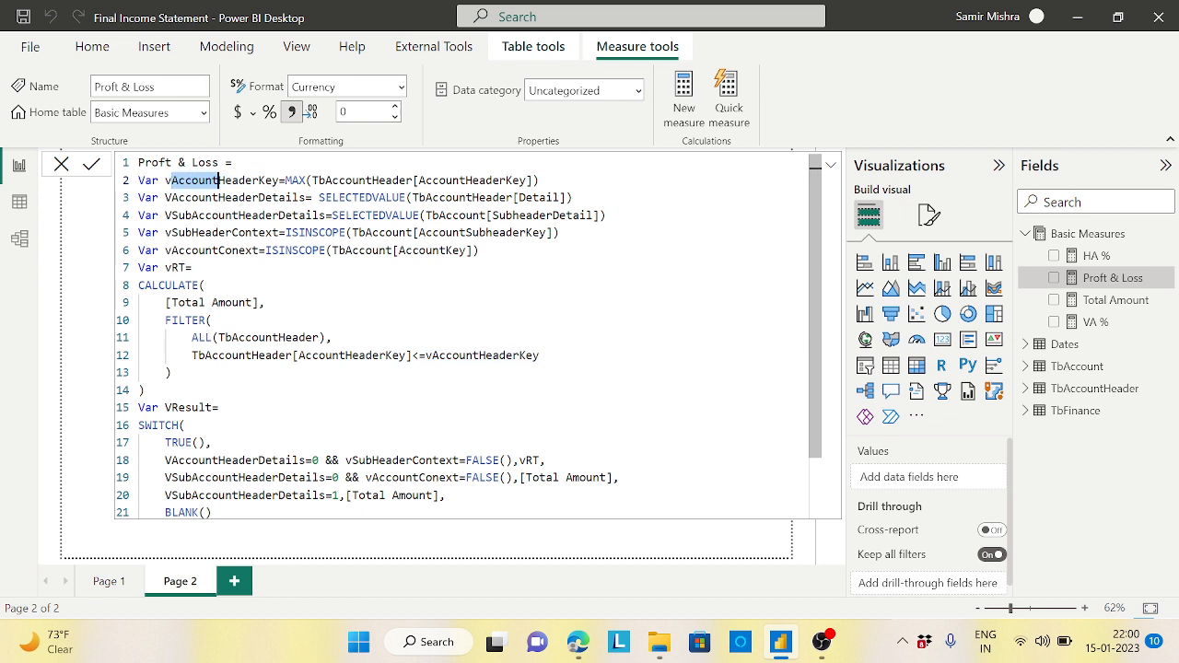
key("ctrl+shift+l")
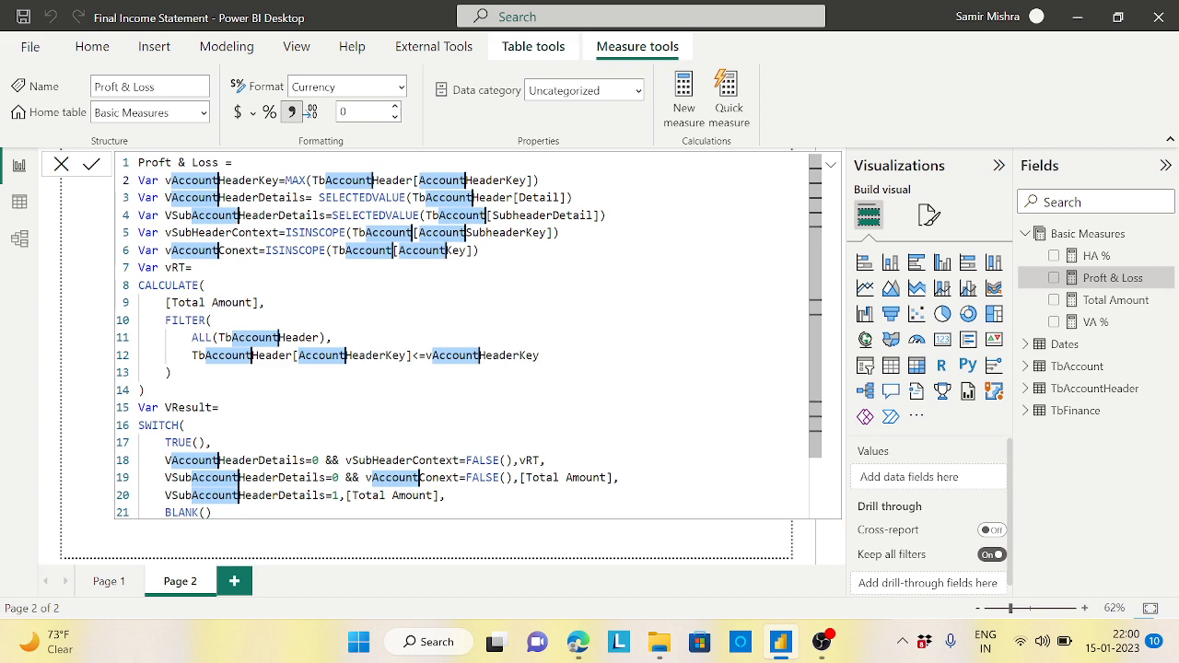
type("Acn")
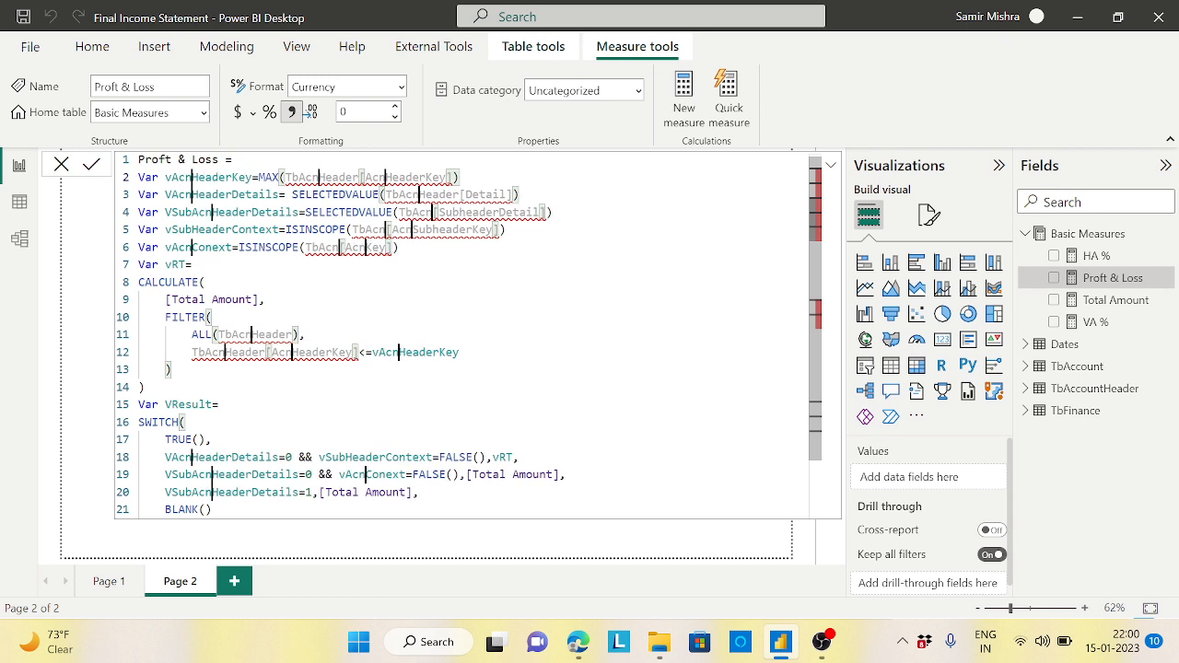
type("t")
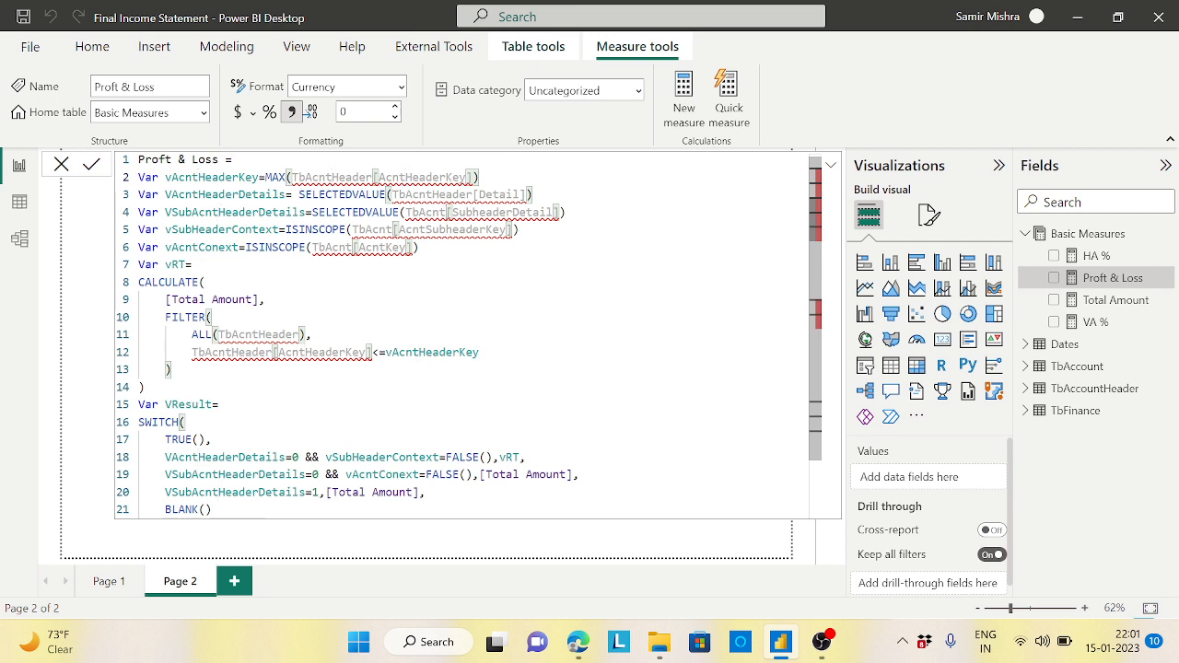
- Undo the replacement of "Account" with "Acnt" and clear the multiple selection
key("ctrl+z")
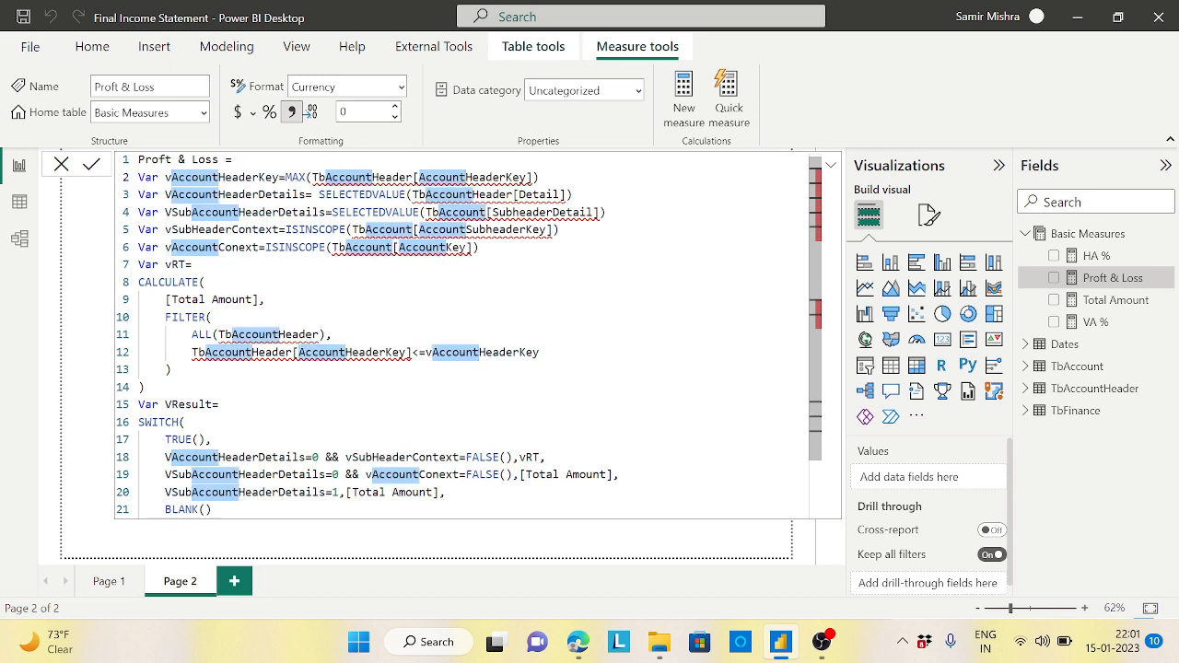
left_click(267, 299)
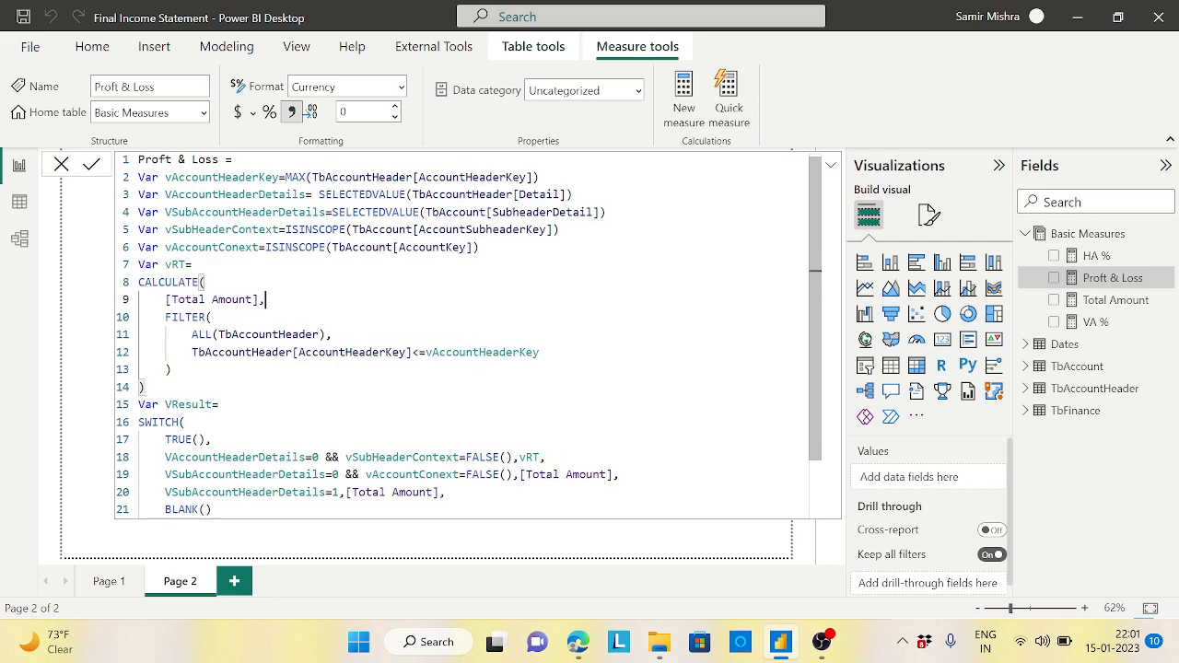
scroll(477, 335, "up", 1)
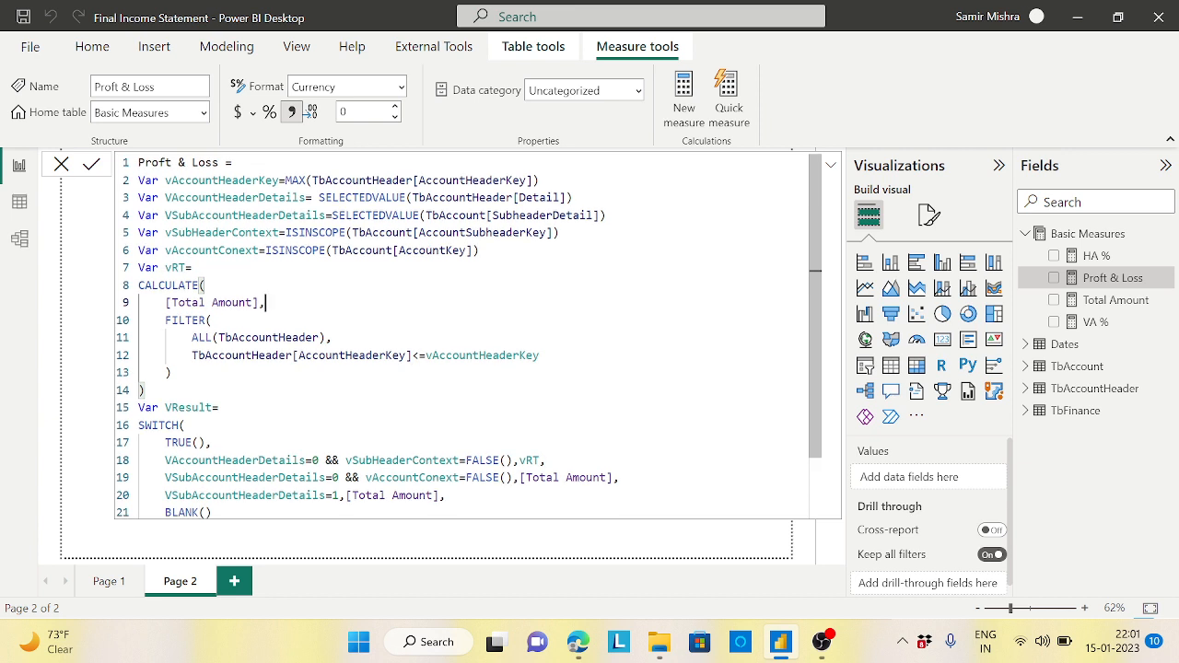
- Select "Account" in vAccountHeaderKey on line 2 together with its next occurrence, and clear the multiple selection
left_click_drag(171, 181, 218, 180)
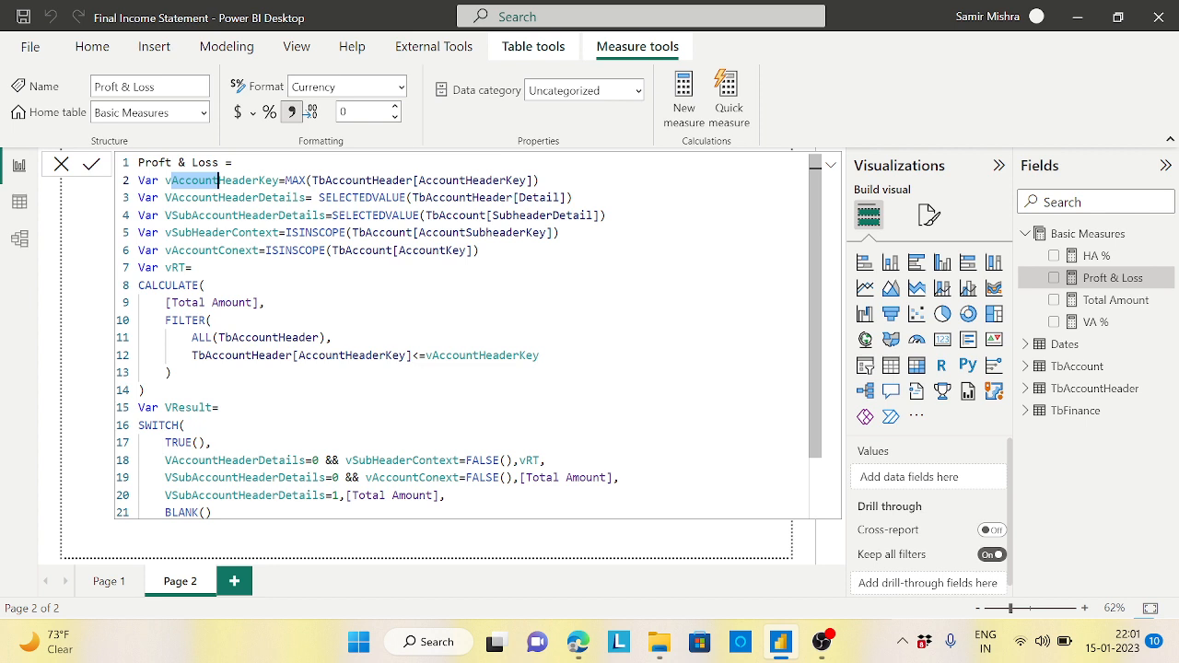
key("ctrl+d")
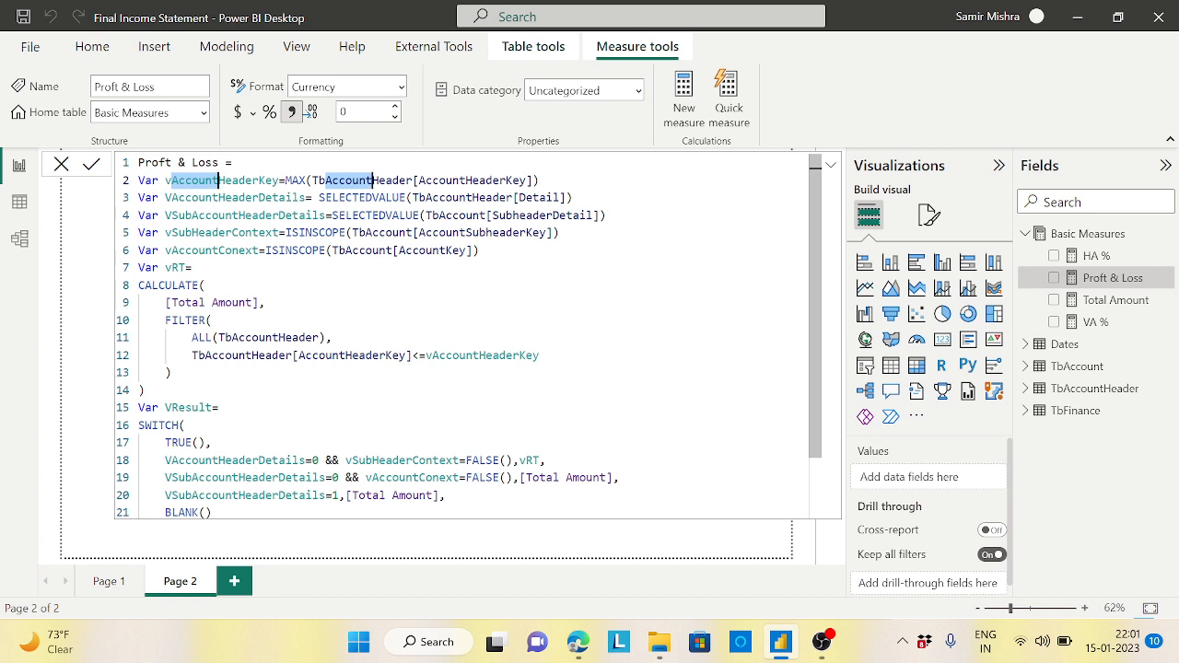
left_click(266, 303)
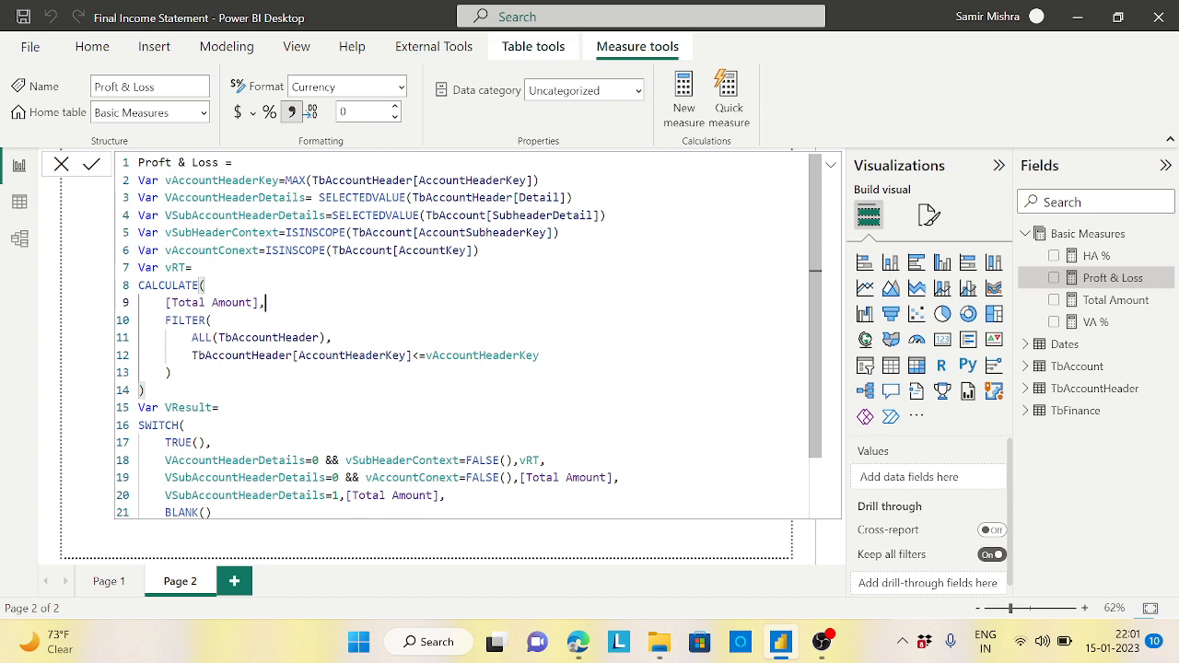
scroll(816, 320, "down", 2)
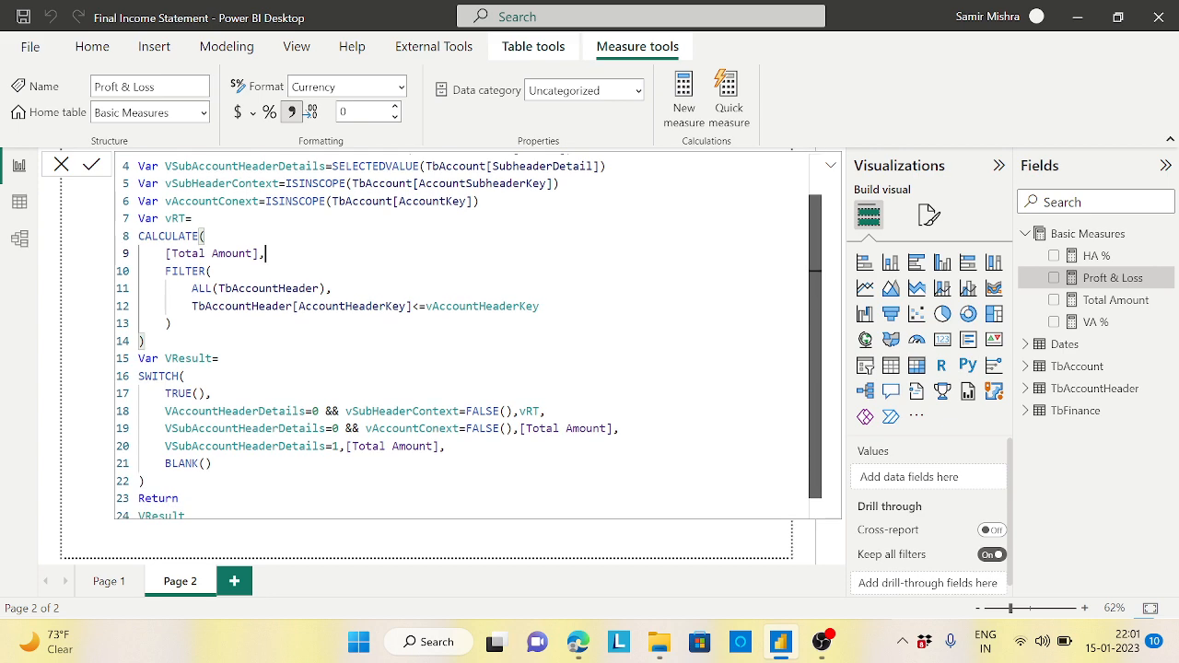
scroll(815, 319, "up", 2)
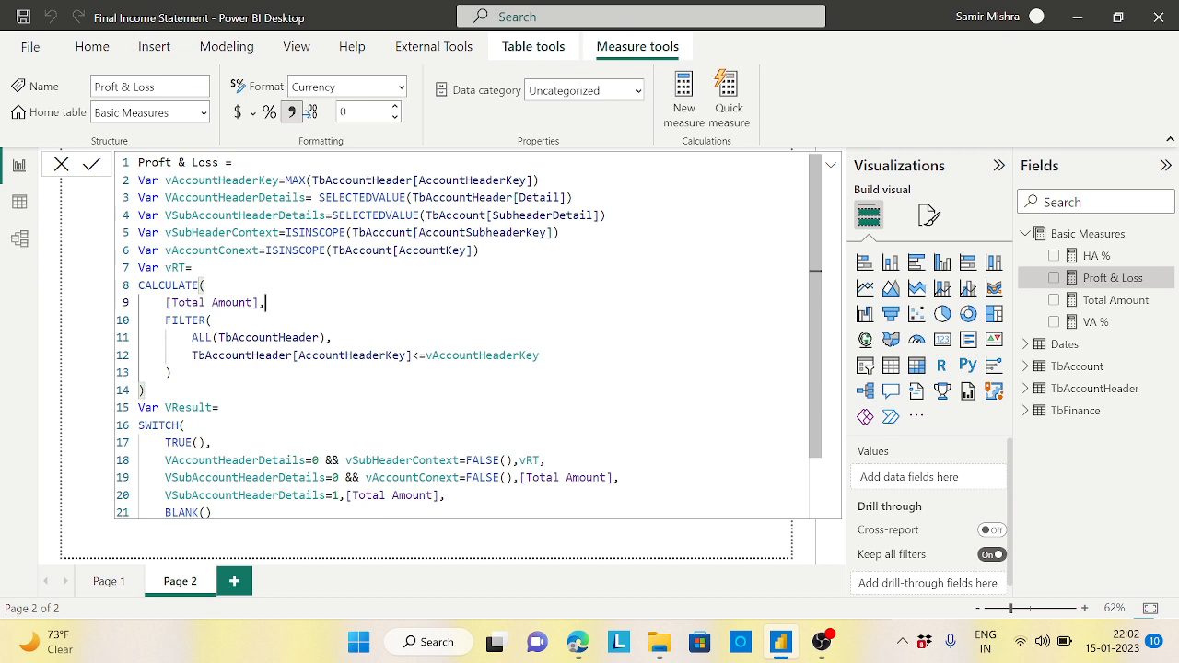
- Jump from line 2 of the formula straight to line 18 with the go-to-line command
left_click(265, 181)
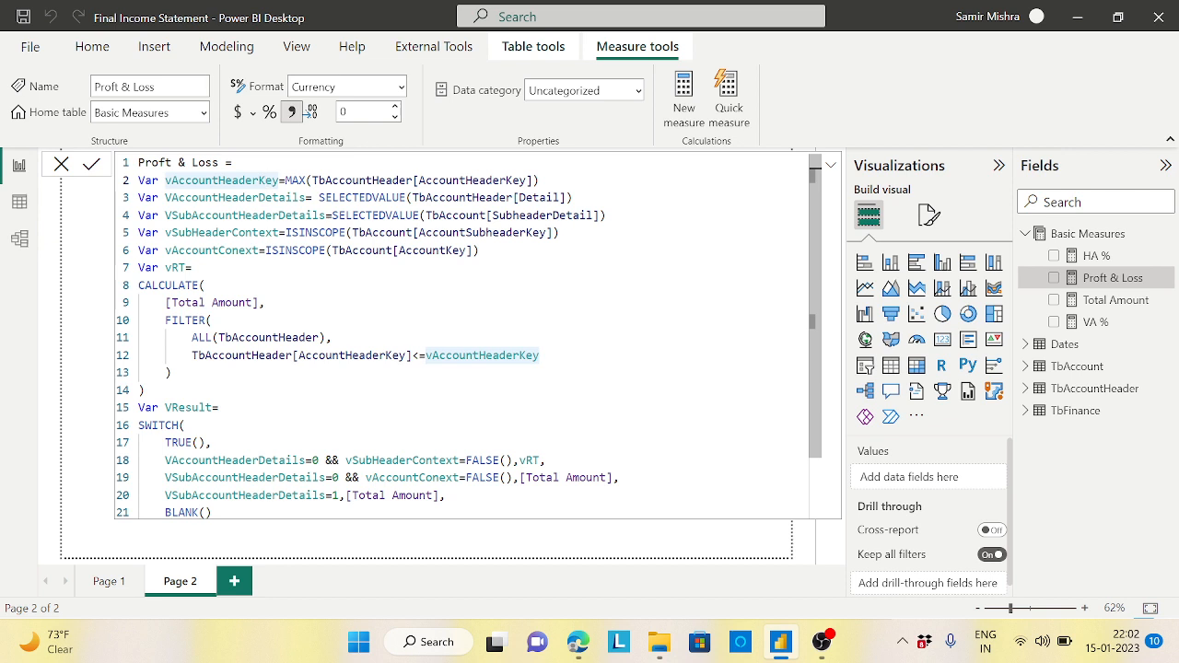
key("ctrl+g")
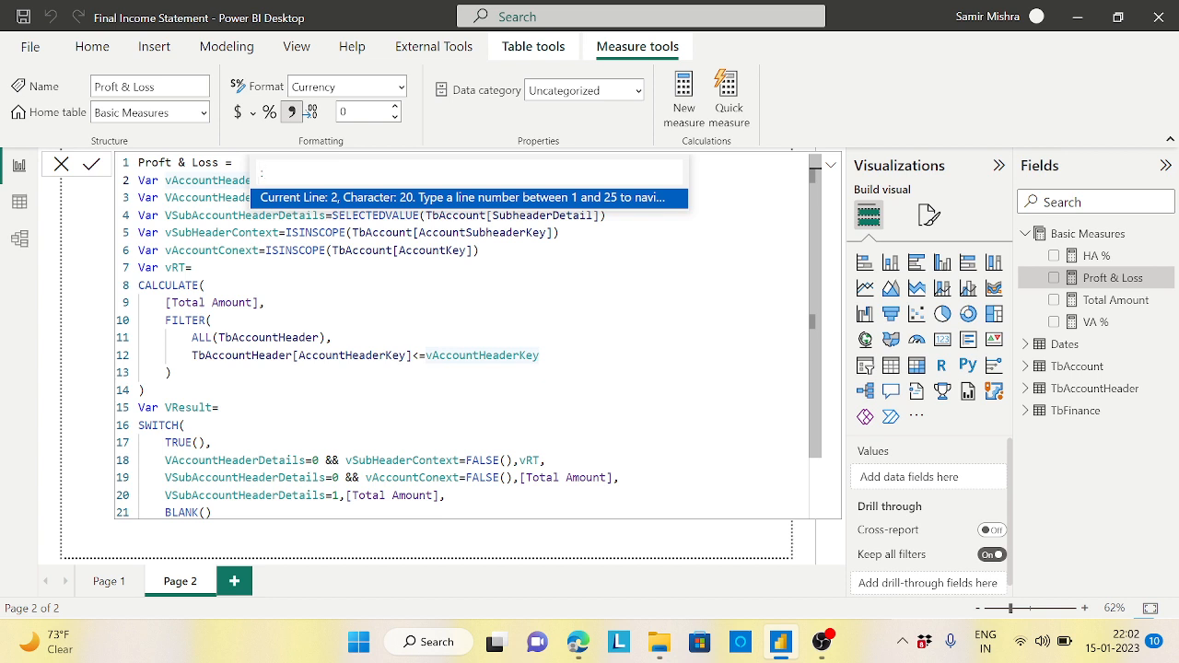
type("18")
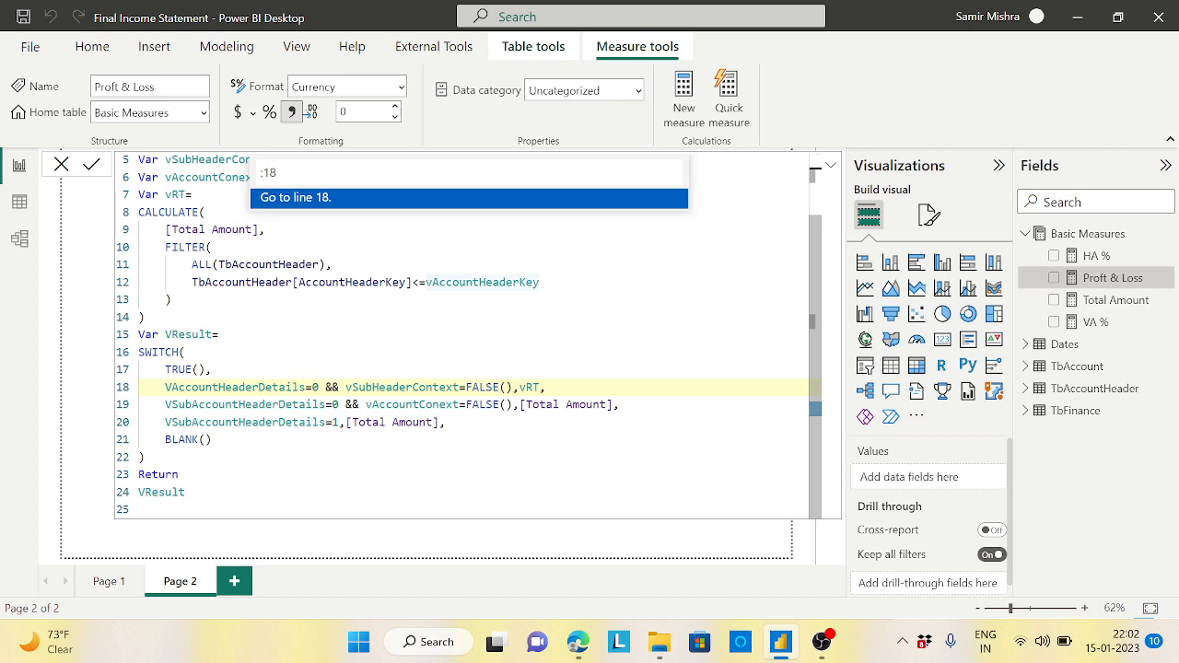
key("Return")
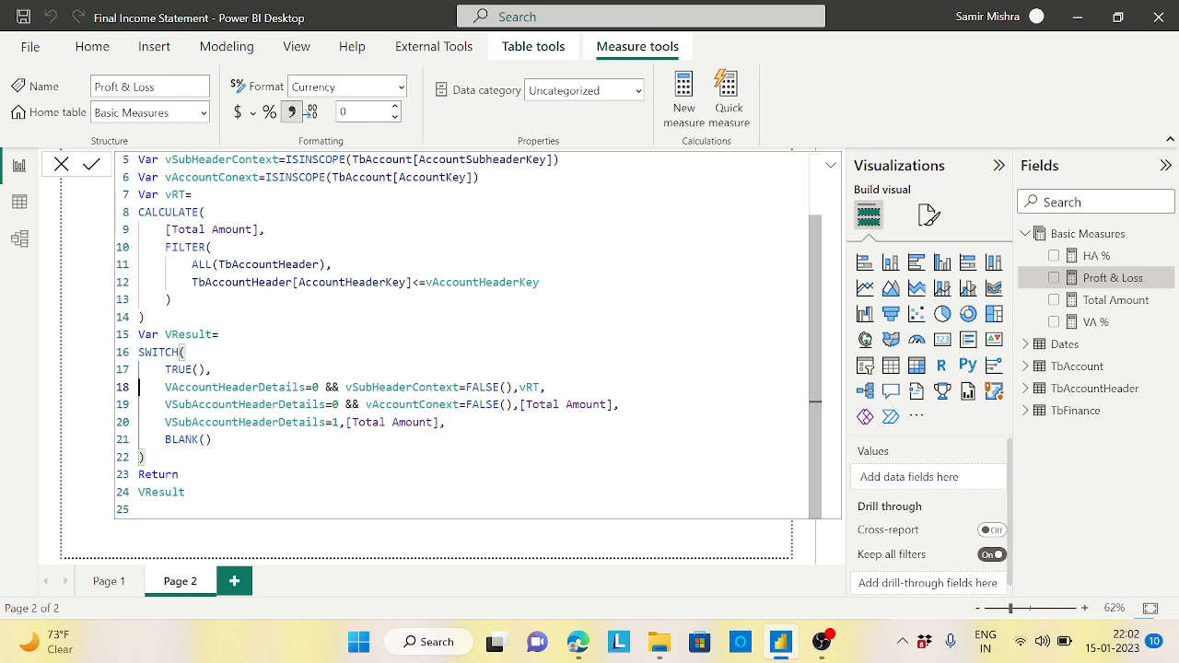
left_click(192, 440)
scroll(461, 336, "up", 2)
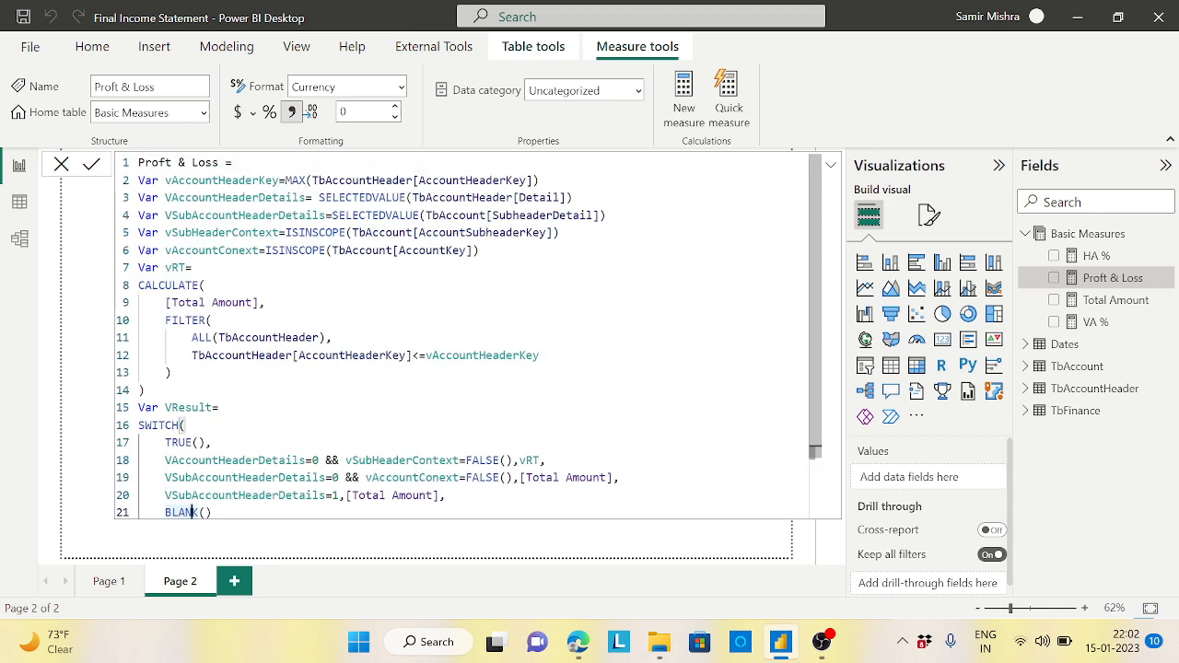
scroll(461, 337, "down", 2)
scroll(461, 336, "up", 2)
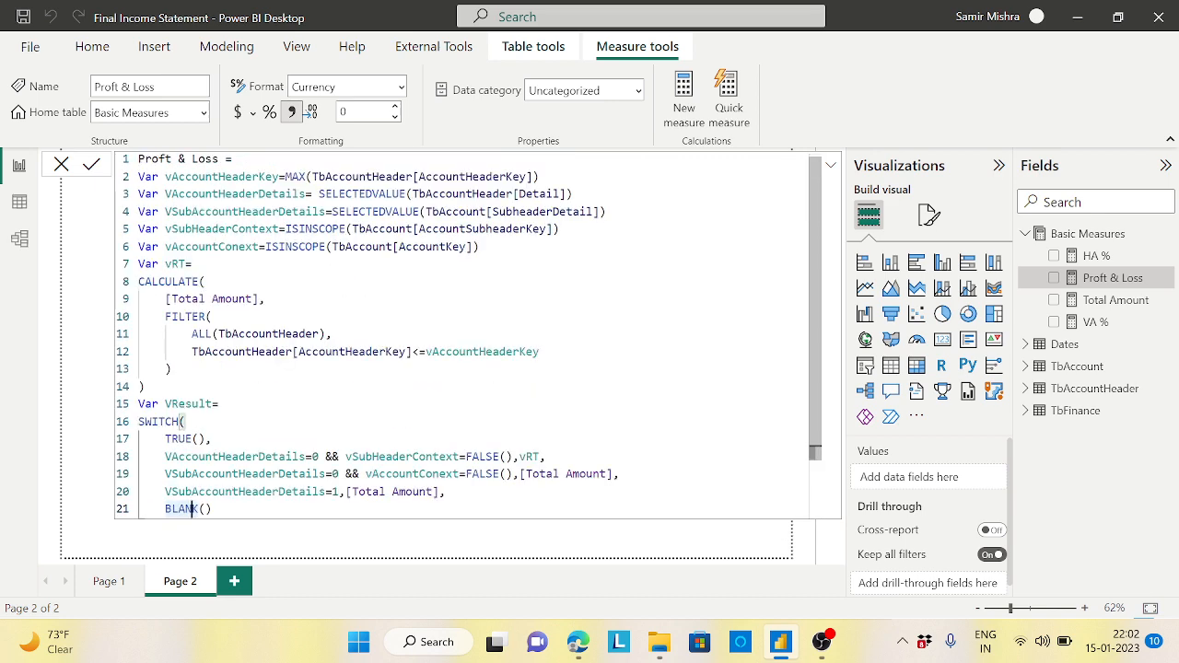
scroll(461, 336, "down", 2)
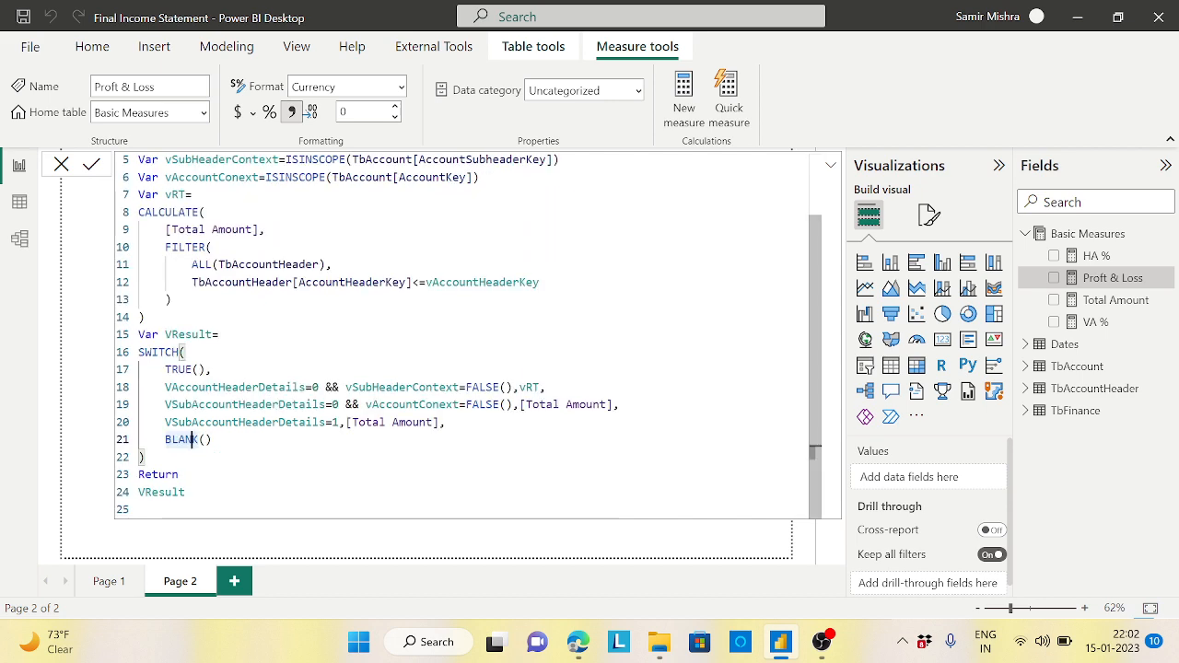
scroll(460, 336, "up", 2)
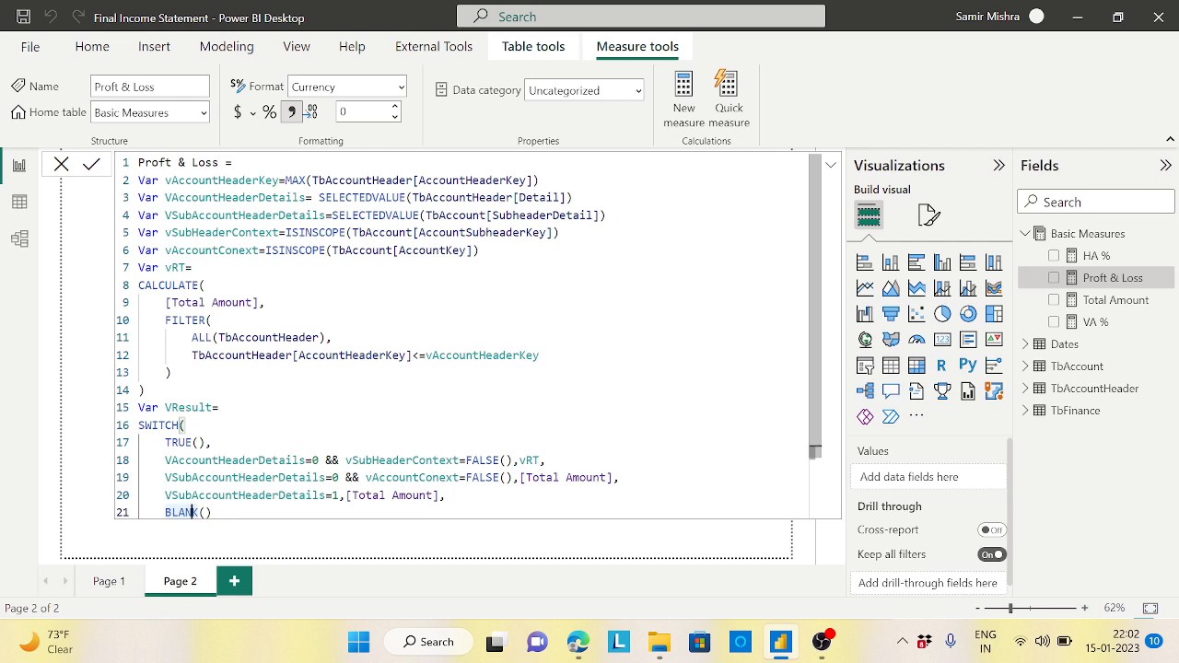
scroll(461, 336, "down", 2)
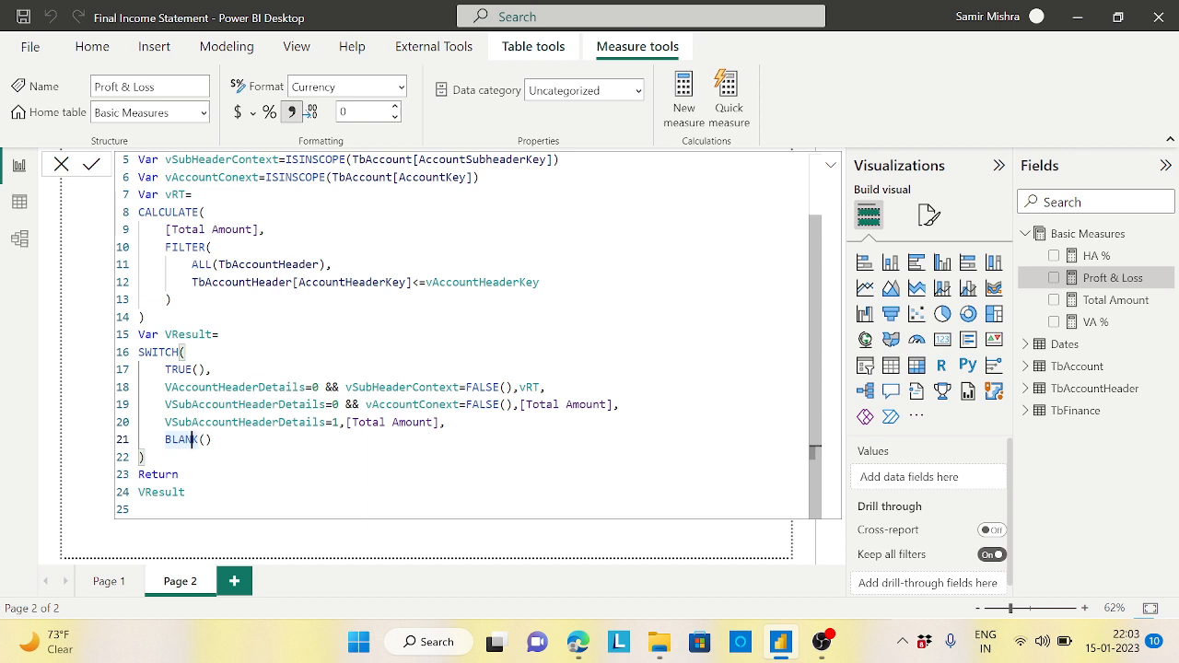
scroll(468, 336, "up", 1)
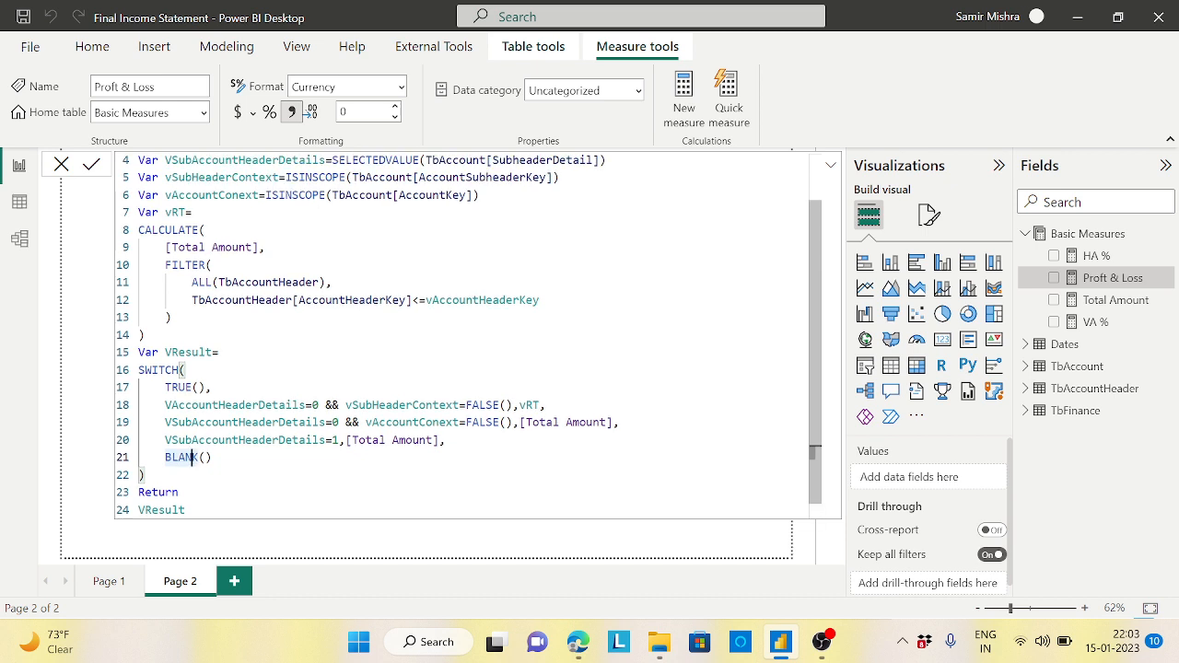
scroll(468, 336, "up", 3)
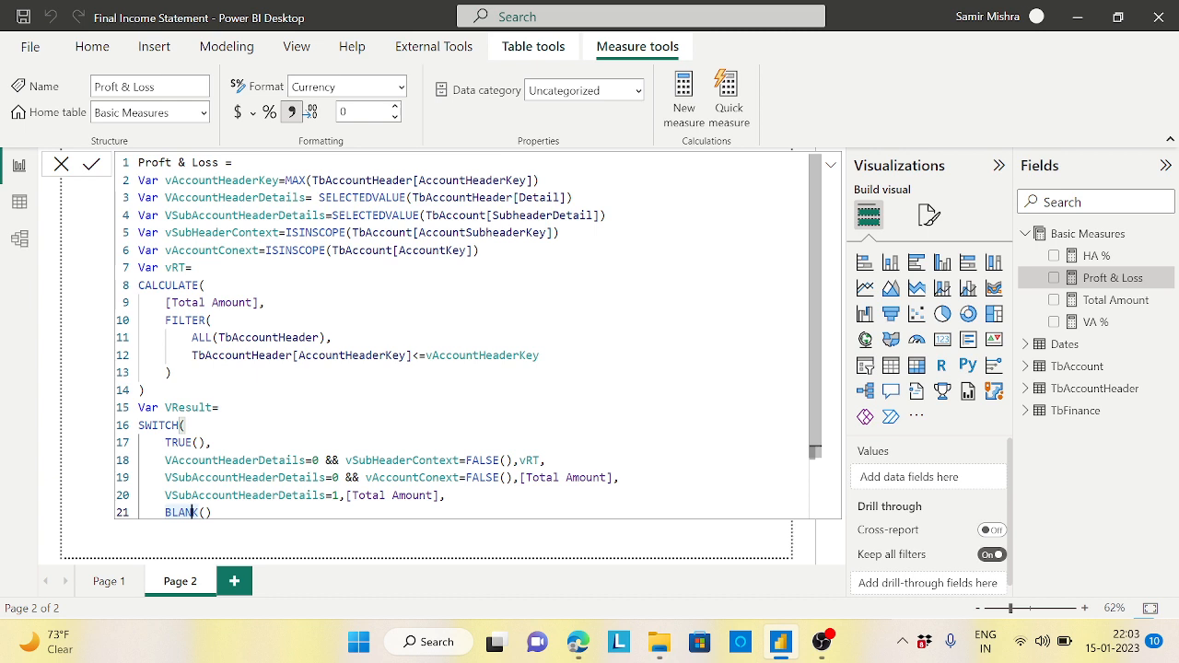
- Check the matching bracket pairs of SWITCH and TRUE by placing the cursor beside their parentheses
scroll(468, 337, "down", 1)
scroll(468, 336, "down", 1)
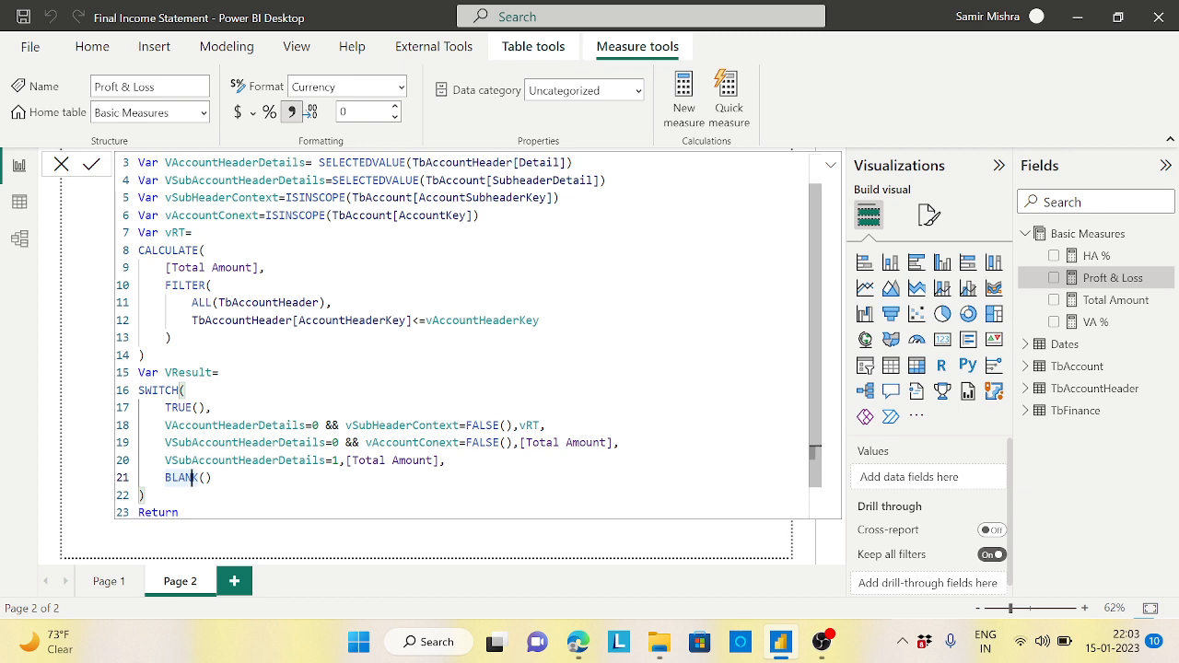
left_click(179, 391)
left_click(138, 512)
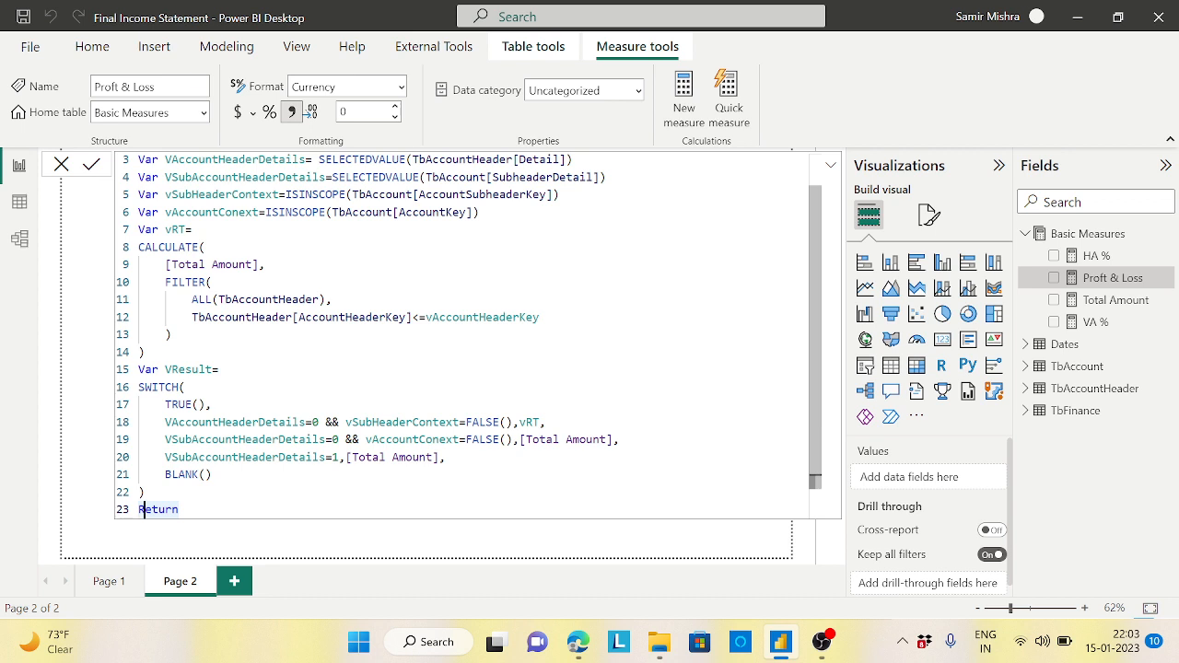
left_click(139, 493)
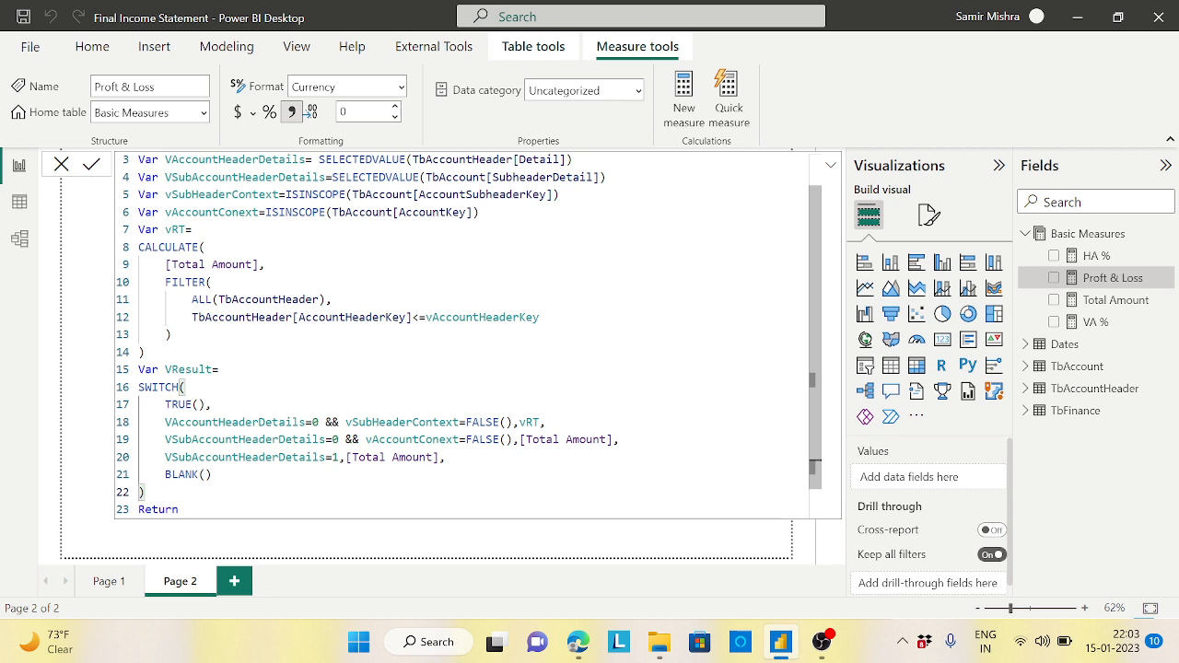
left_click(180, 388)
left_click(140, 492)
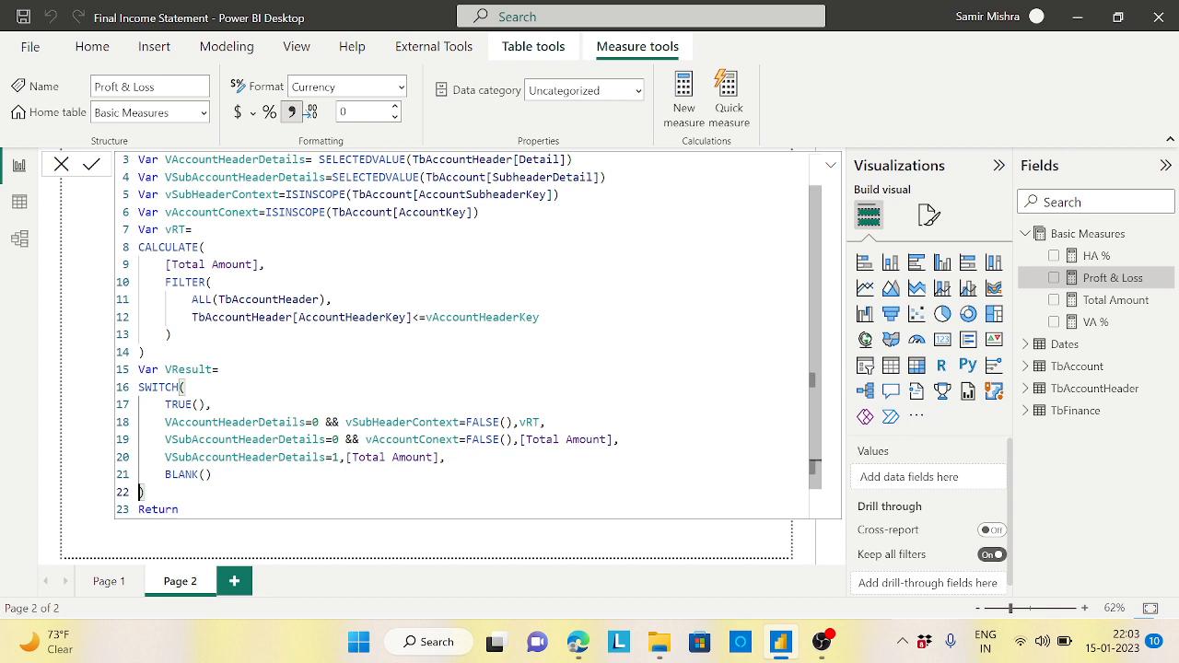
left_click(179, 388)
left_click(139, 493)
left_click(197, 404)
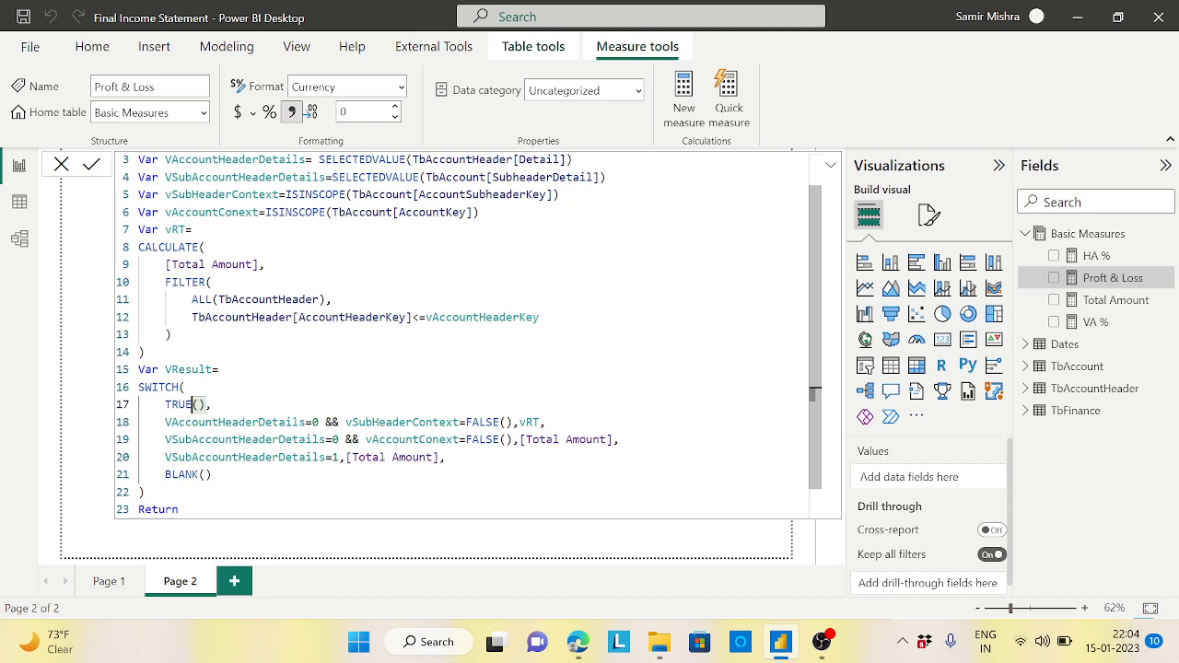
- Collapse the formula editor and read through the built-in keyboard shortcuts list to its Slicer accessibility section
left_click(831, 165)
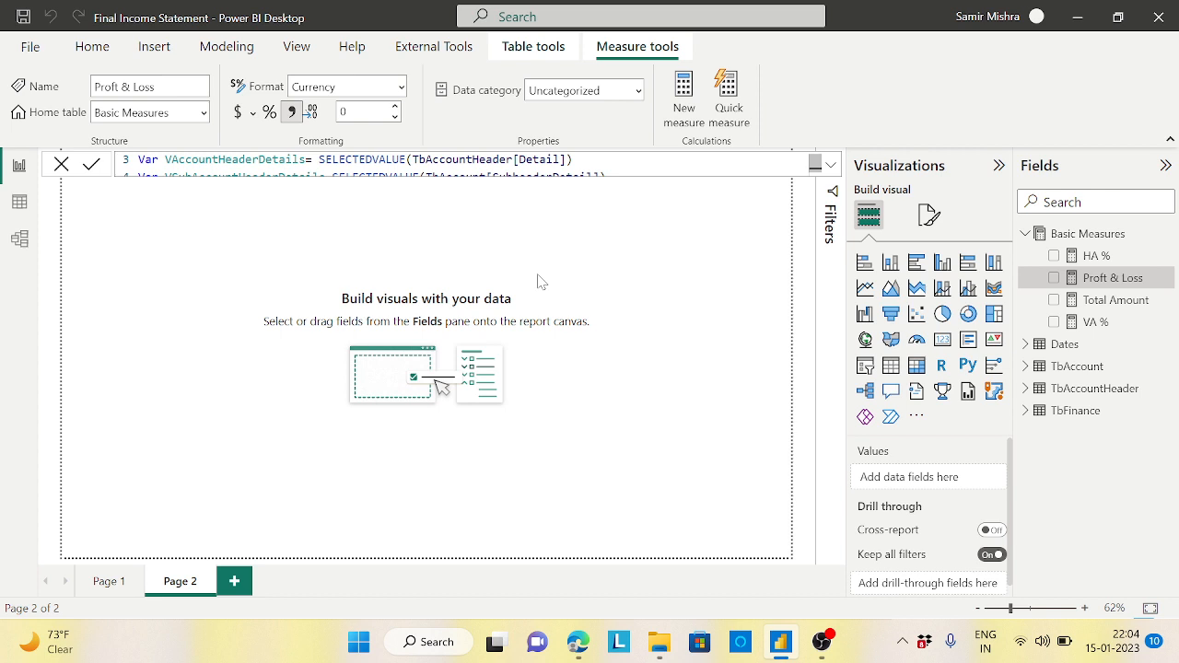
key("question")
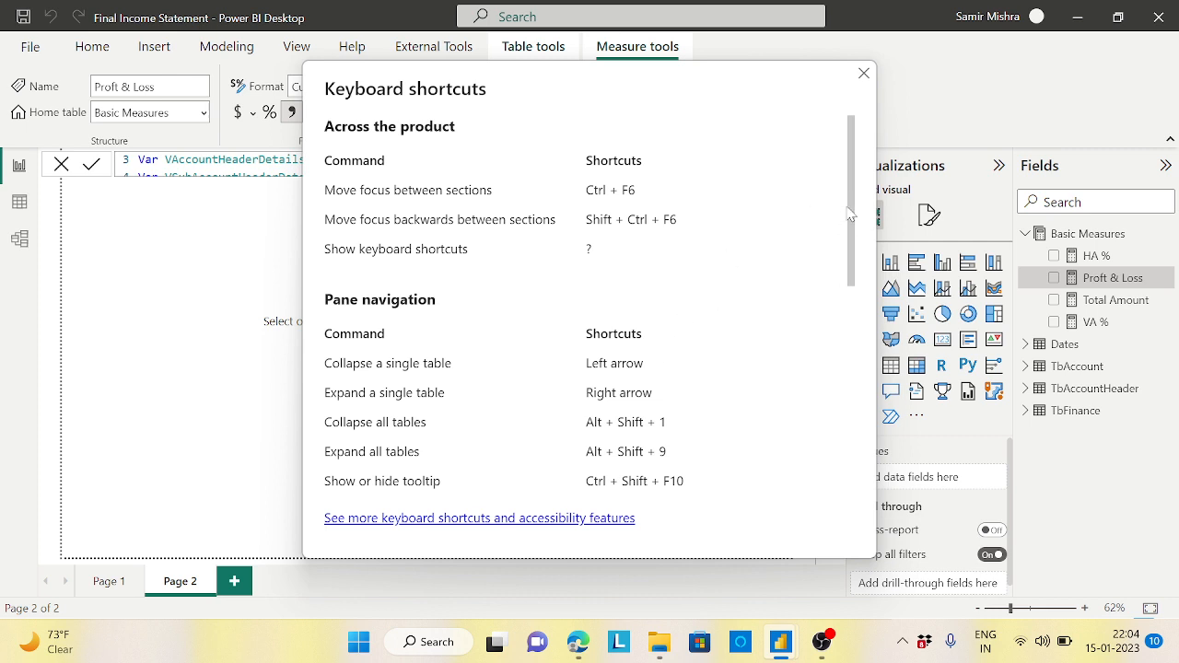
left_click_drag(852, 205, 512, 174)
left_click_drag(852, 234, 846, 475)
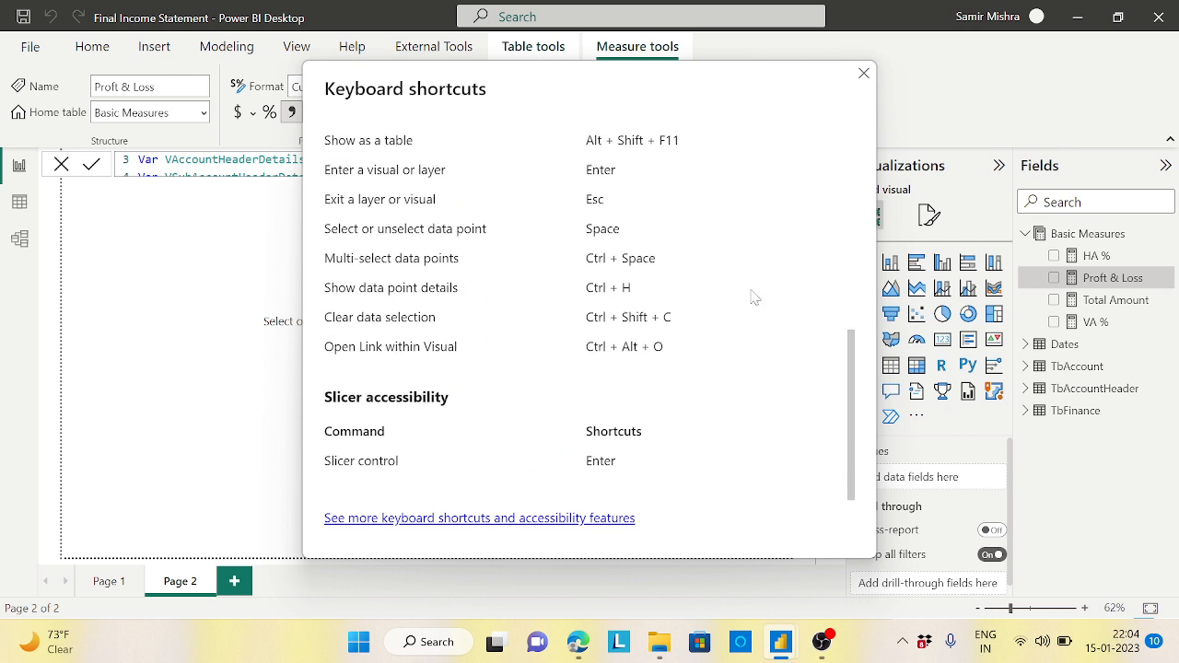